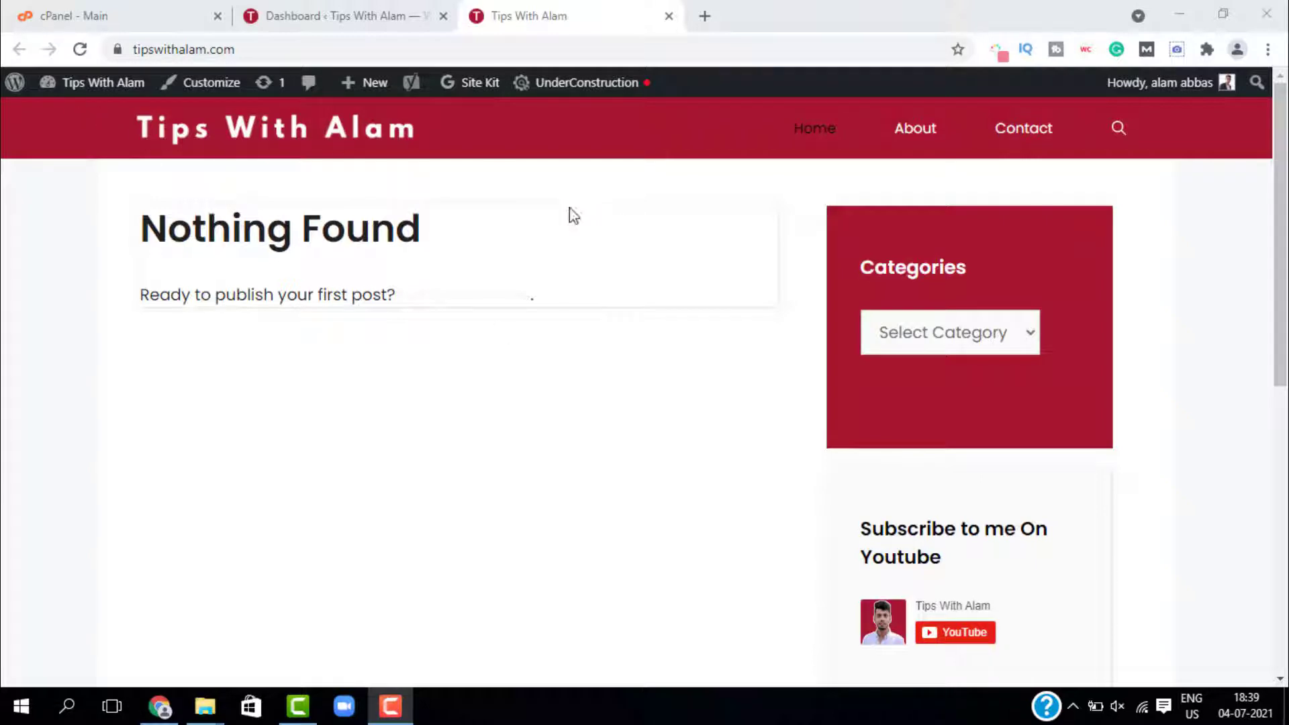
# - Search Google for 'pagespeed insights' in a new browser tab
pyautogui.click(705, 16)
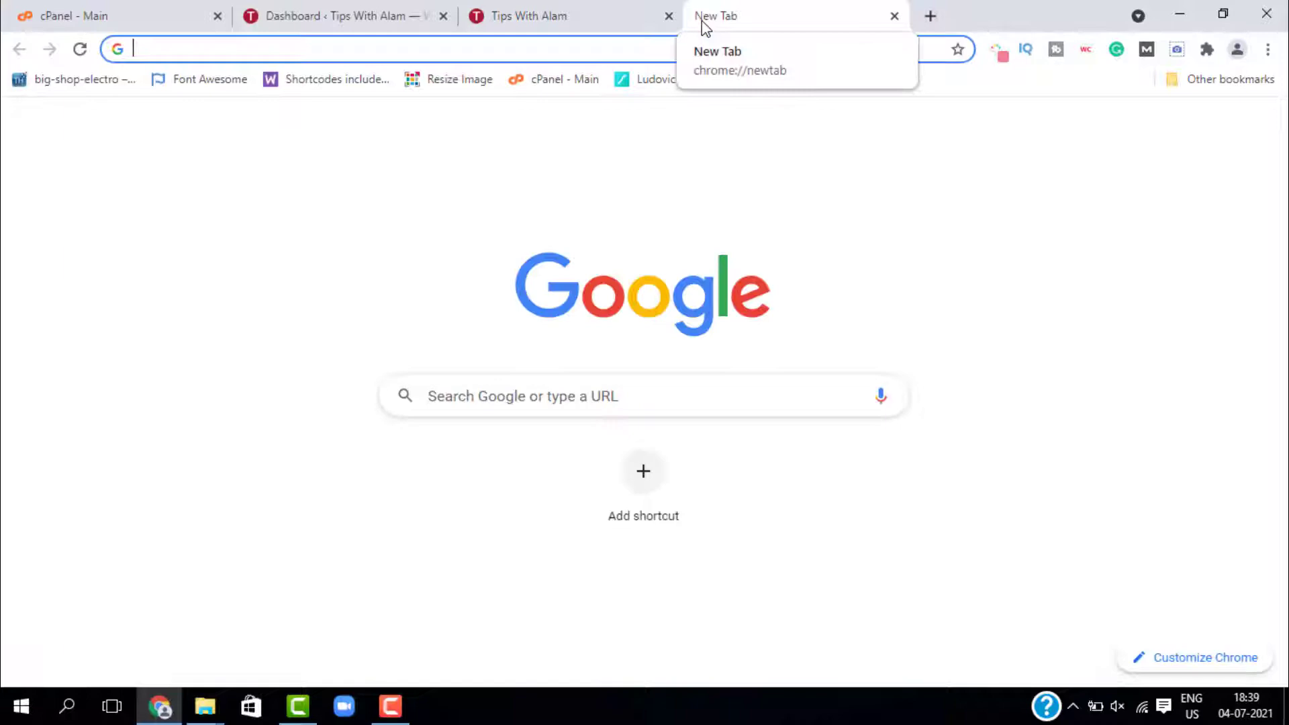
pyautogui.write('pag')
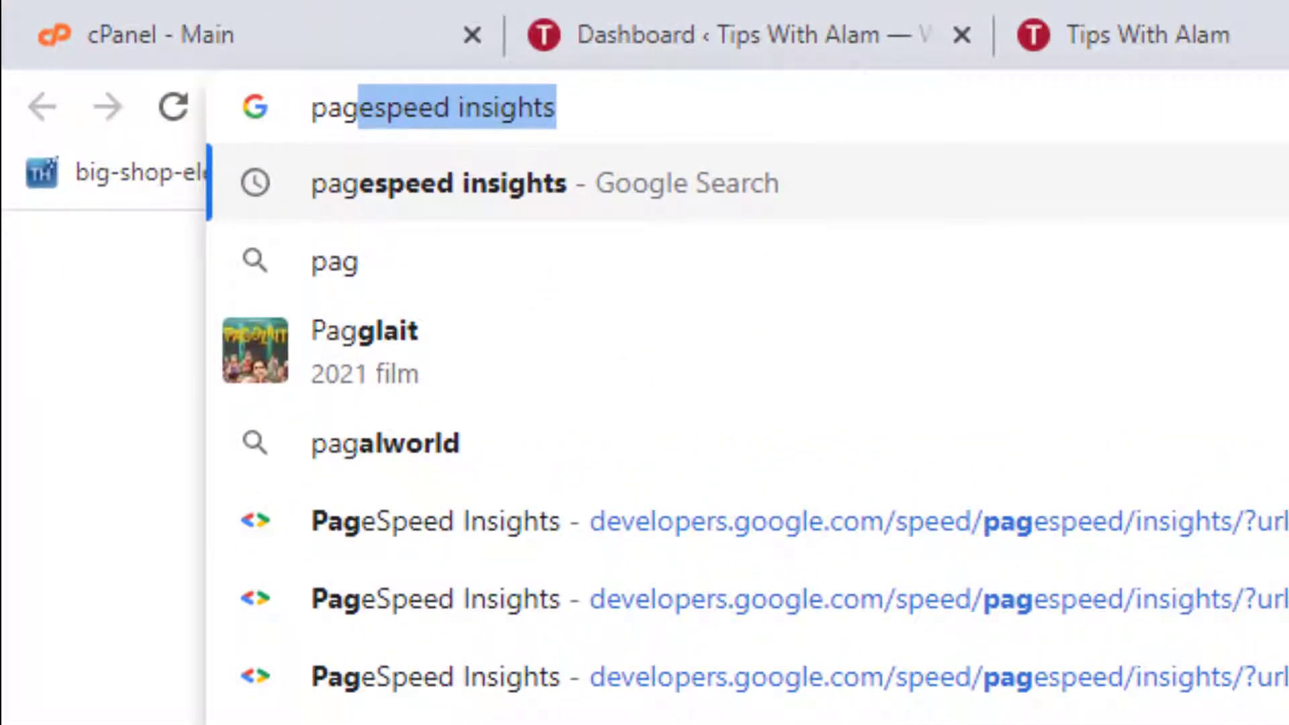
pyautogui.write('espeed insights')
pyautogui.press('Return')
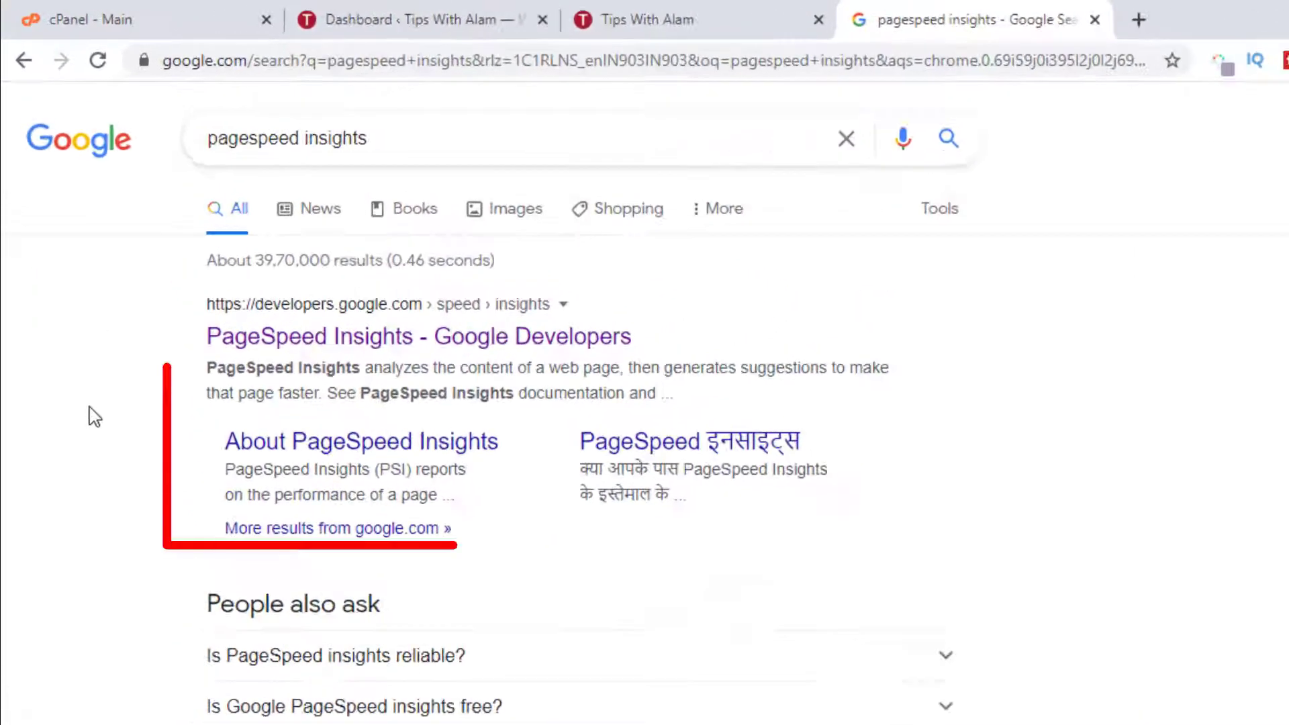
# - Run a PageSpeed Insights analysis of tipswithalam.com
pyautogui.click(322, 339)
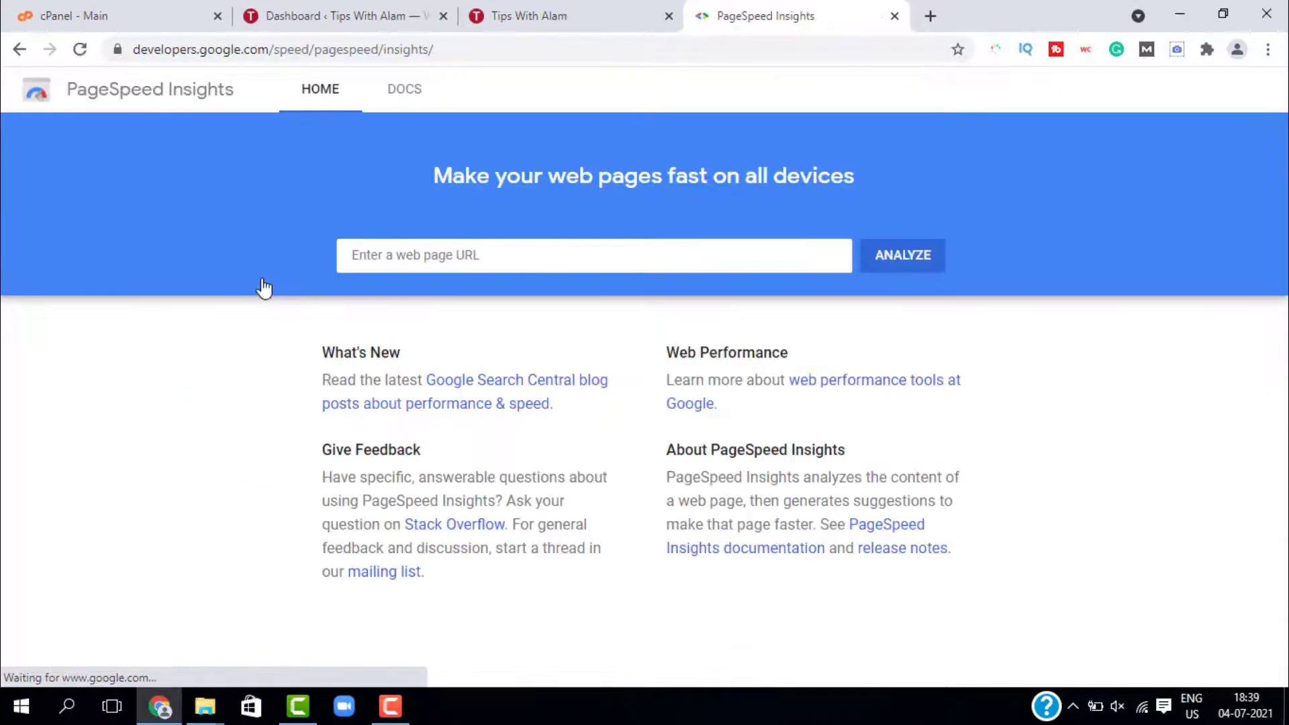
pyautogui.click(432, 255)
pyautogui.click(411, 298)
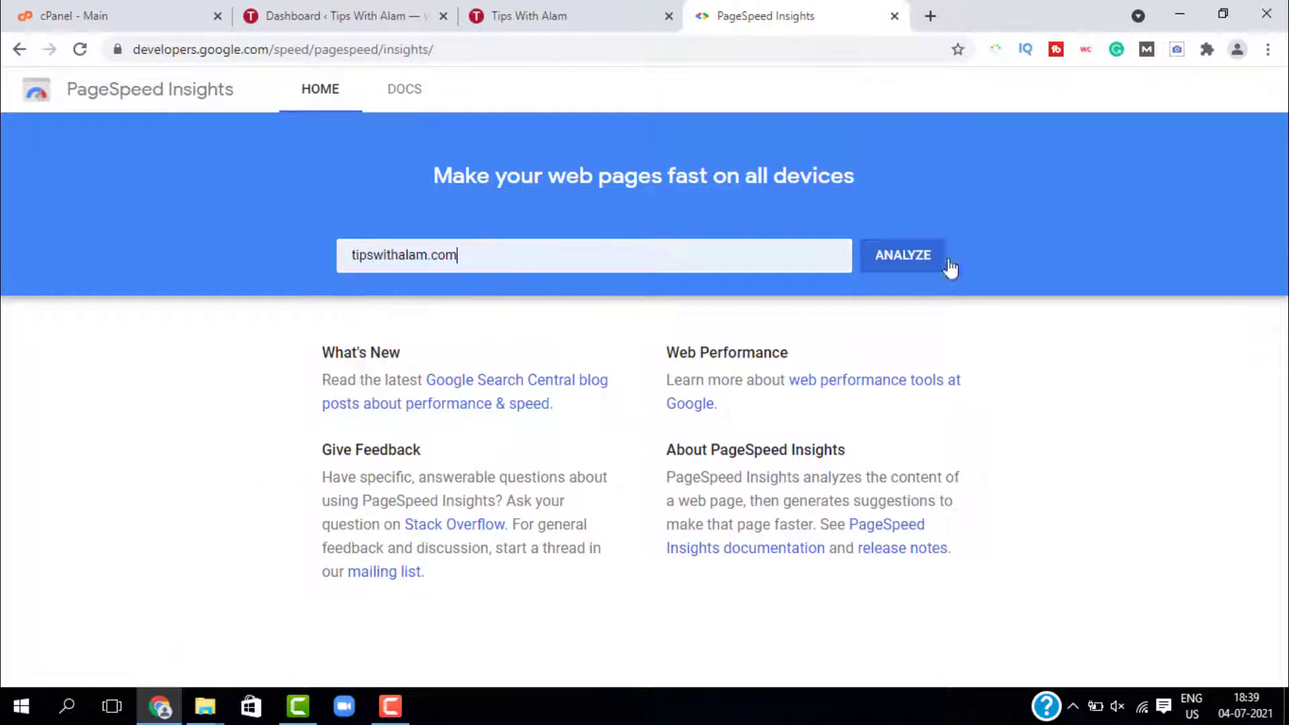
pyautogui.click(902, 258)
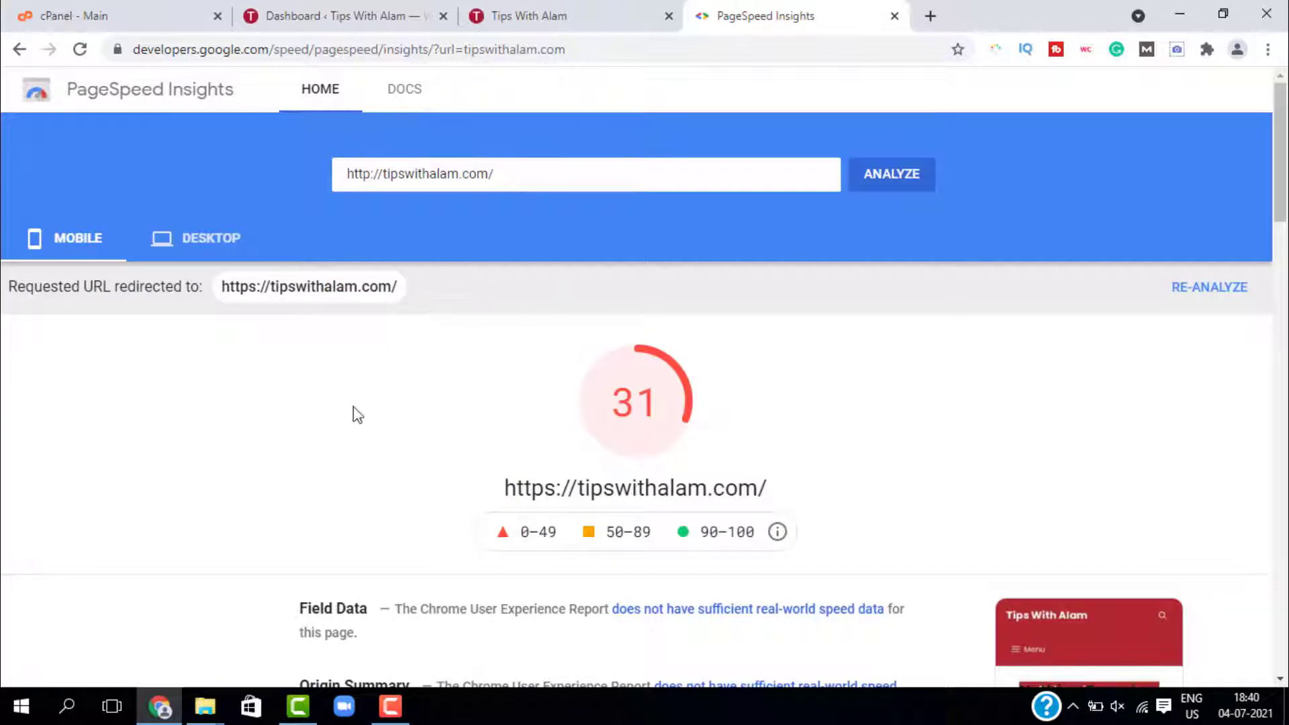
# - Review the mobile score of 31 and the desktop score of 83
pyautogui.scroll(-2, 325, 374)
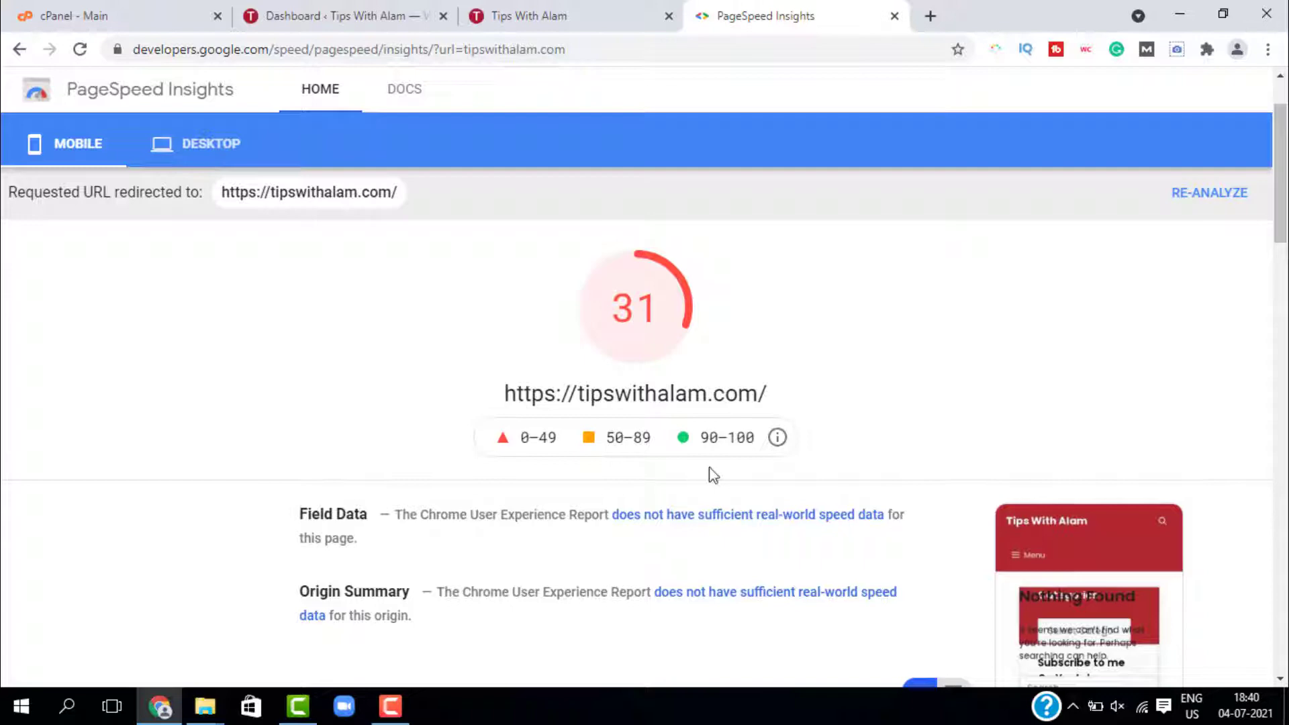
pyautogui.scroll(2, 316, 268)
pyautogui.click(199, 259)
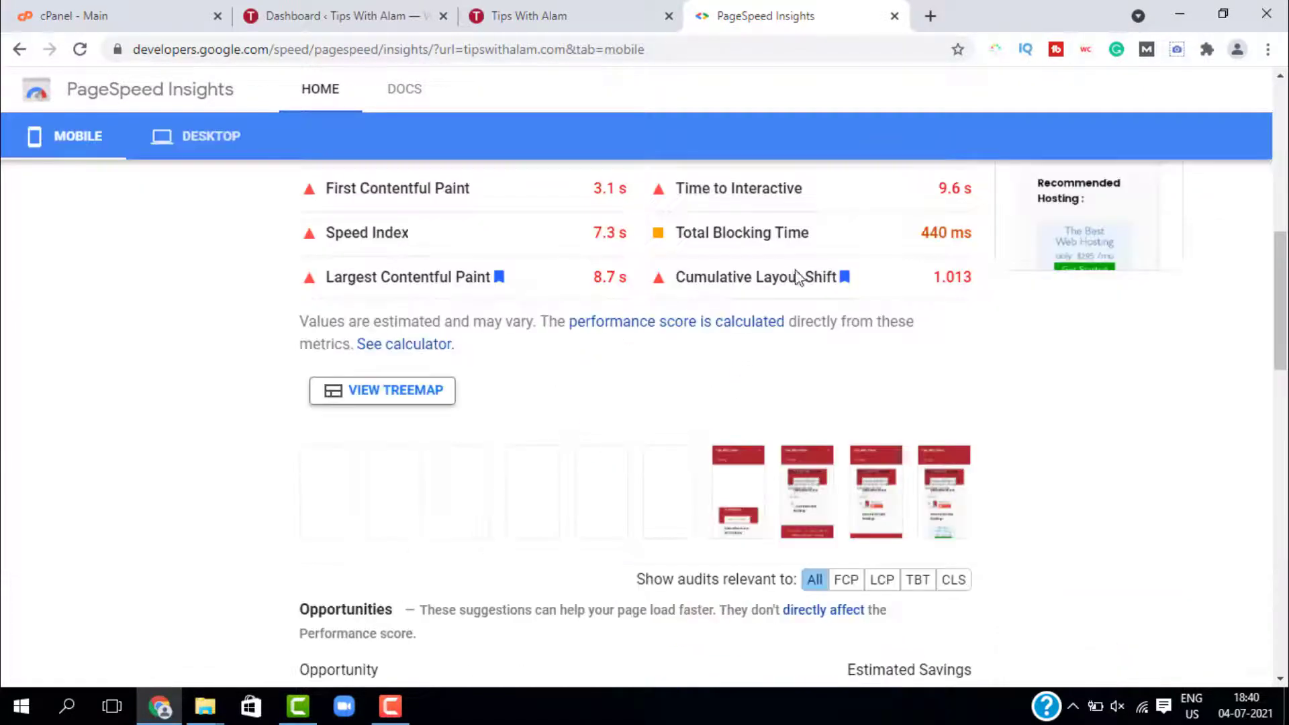
pyautogui.scroll(-4, 915, 406)
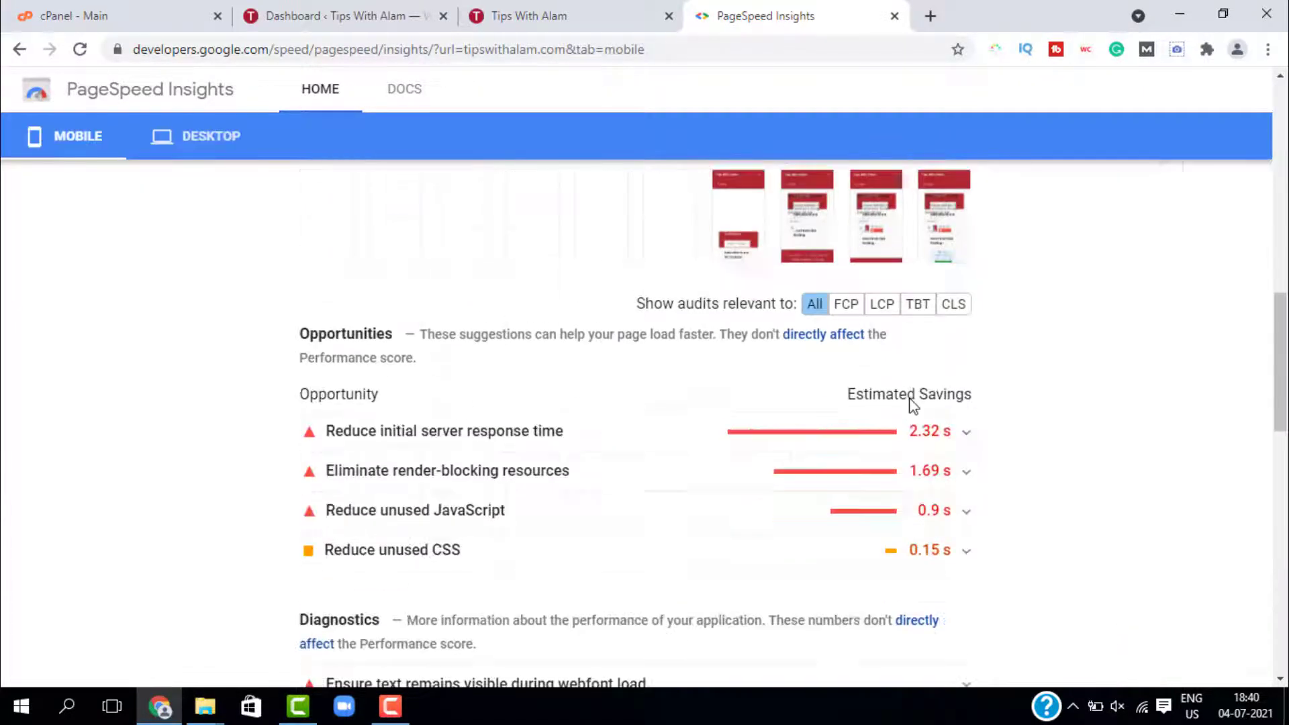
pyautogui.scroll(12, 909, 405)
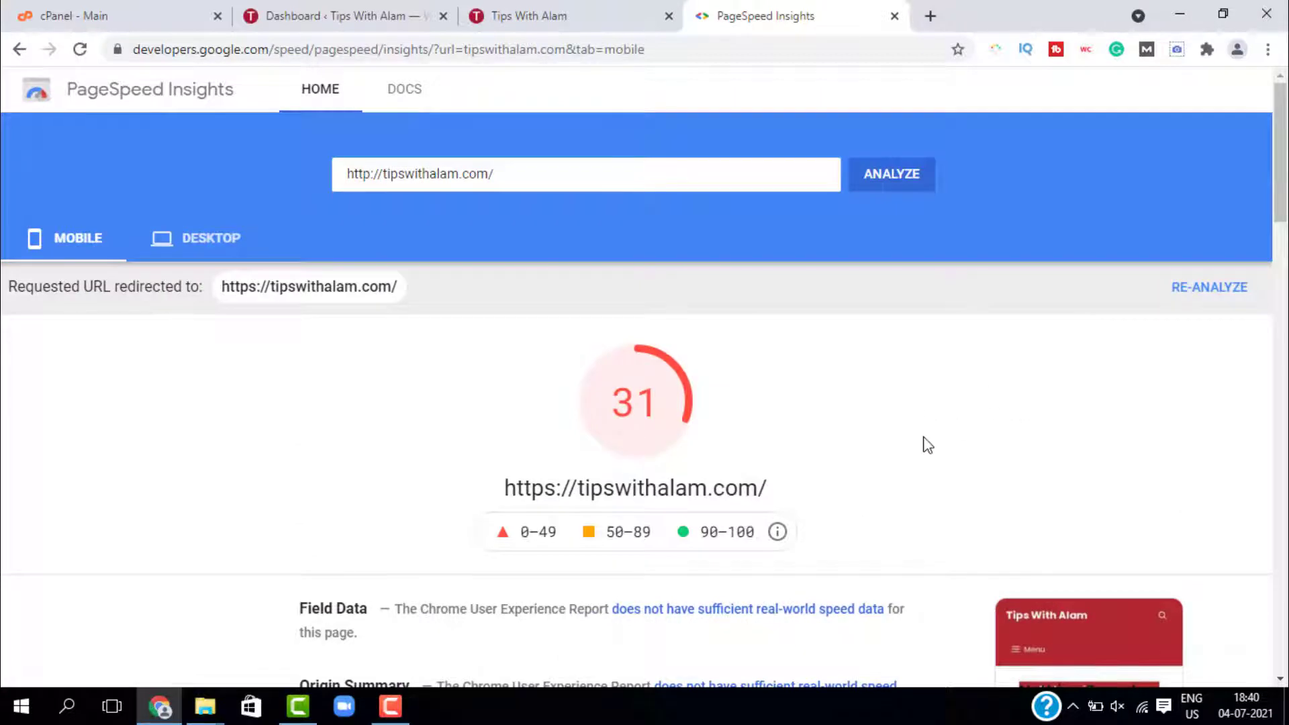
pyautogui.scroll(-5, 927, 445)
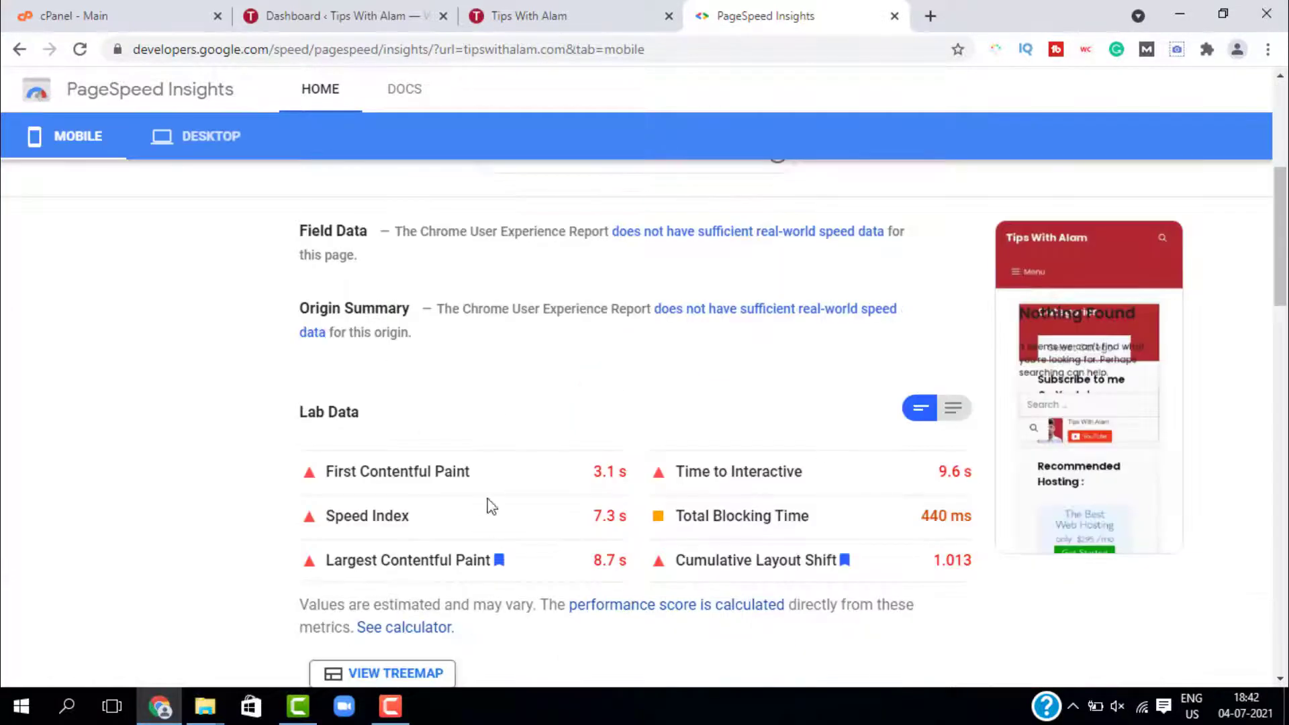
pyautogui.scroll(-3, 739, 431)
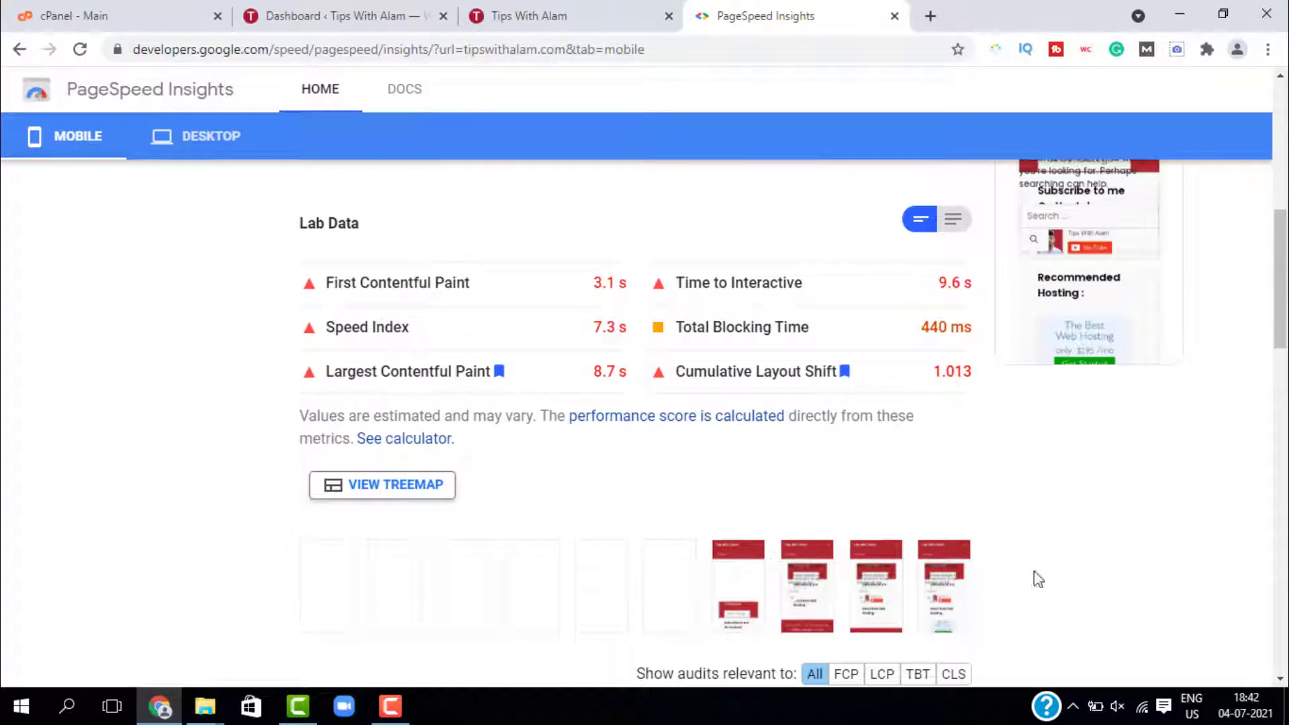
pyautogui.scroll(8, 879, 335)
pyautogui.scroll(2, 868, 321)
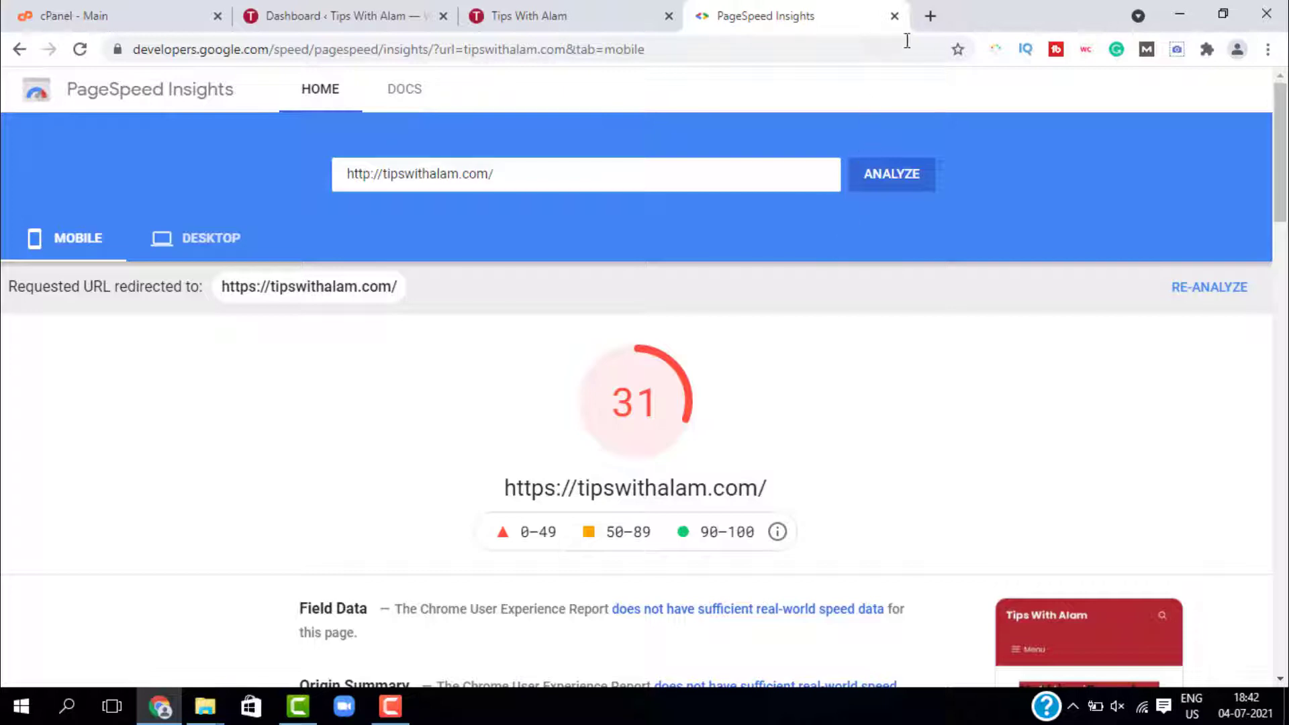
# - Close the PageSpeed results tab and load nitropack.io in a new tab
pyautogui.click(894, 16)
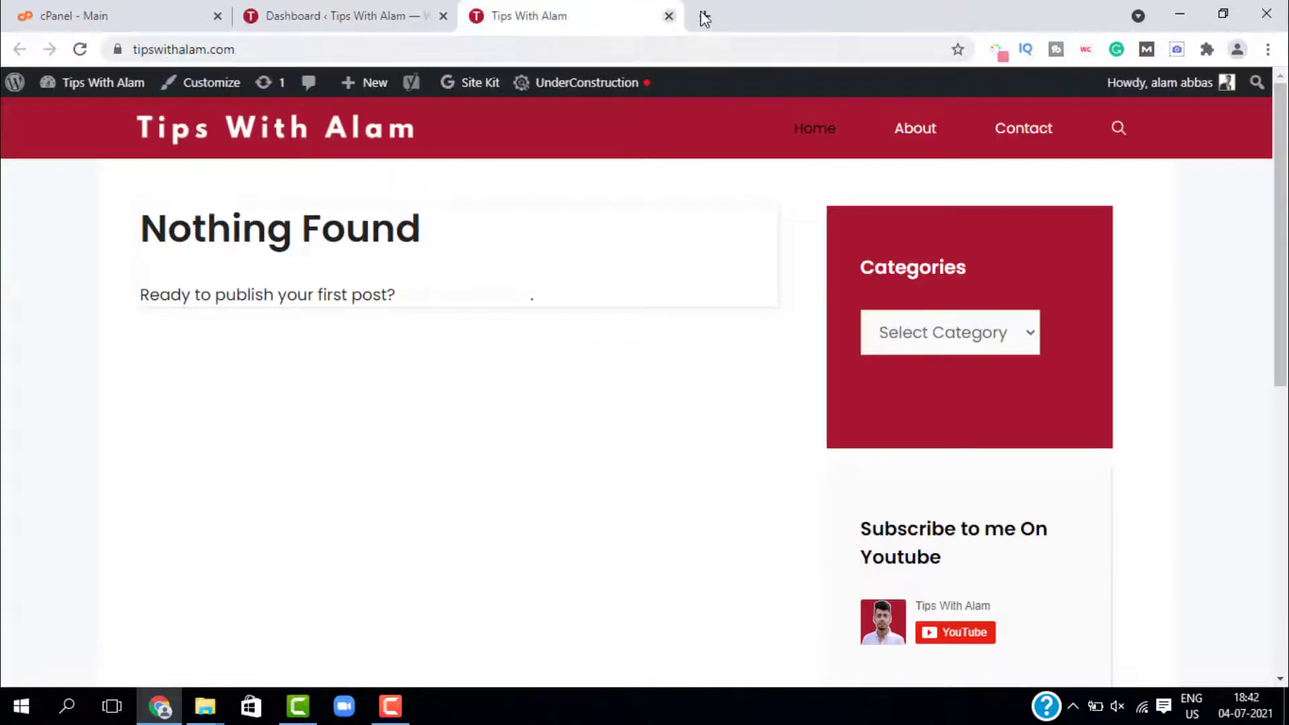
pyautogui.click(702, 17)
pyautogui.write('n')
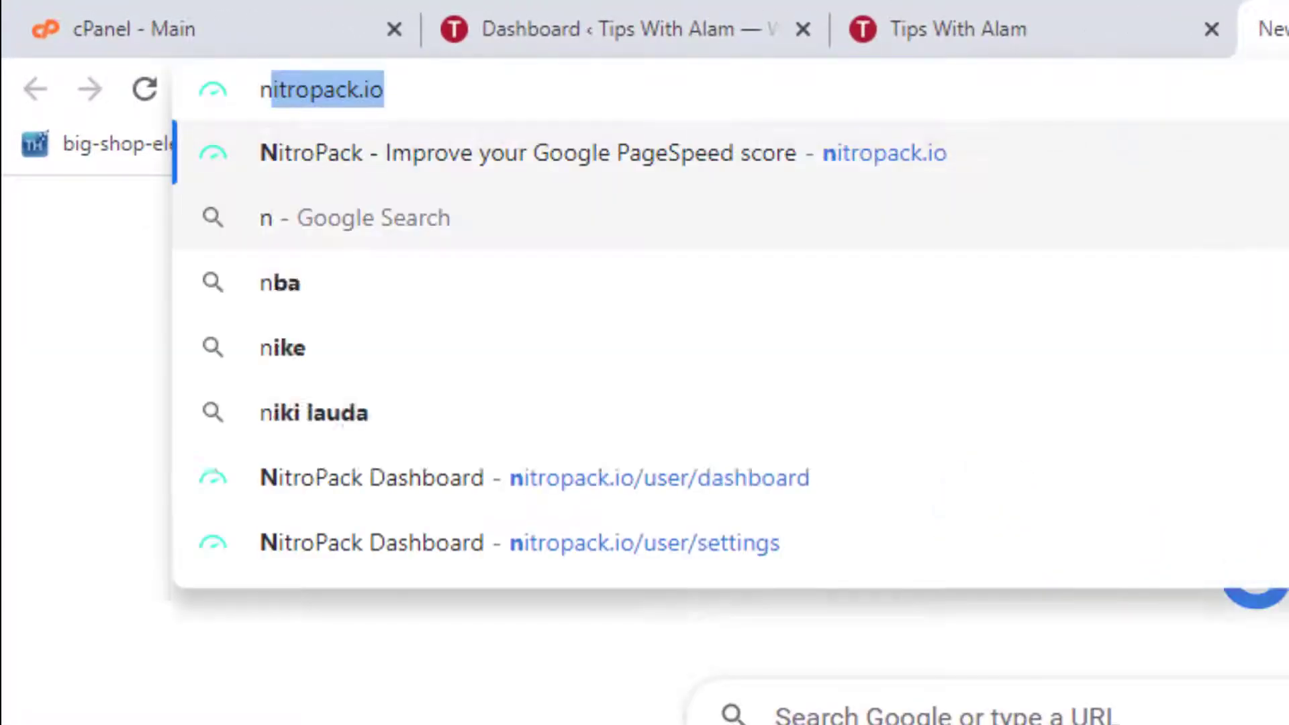
pyautogui.write('it')
pyautogui.press('Right')
pyautogui.press('Return')
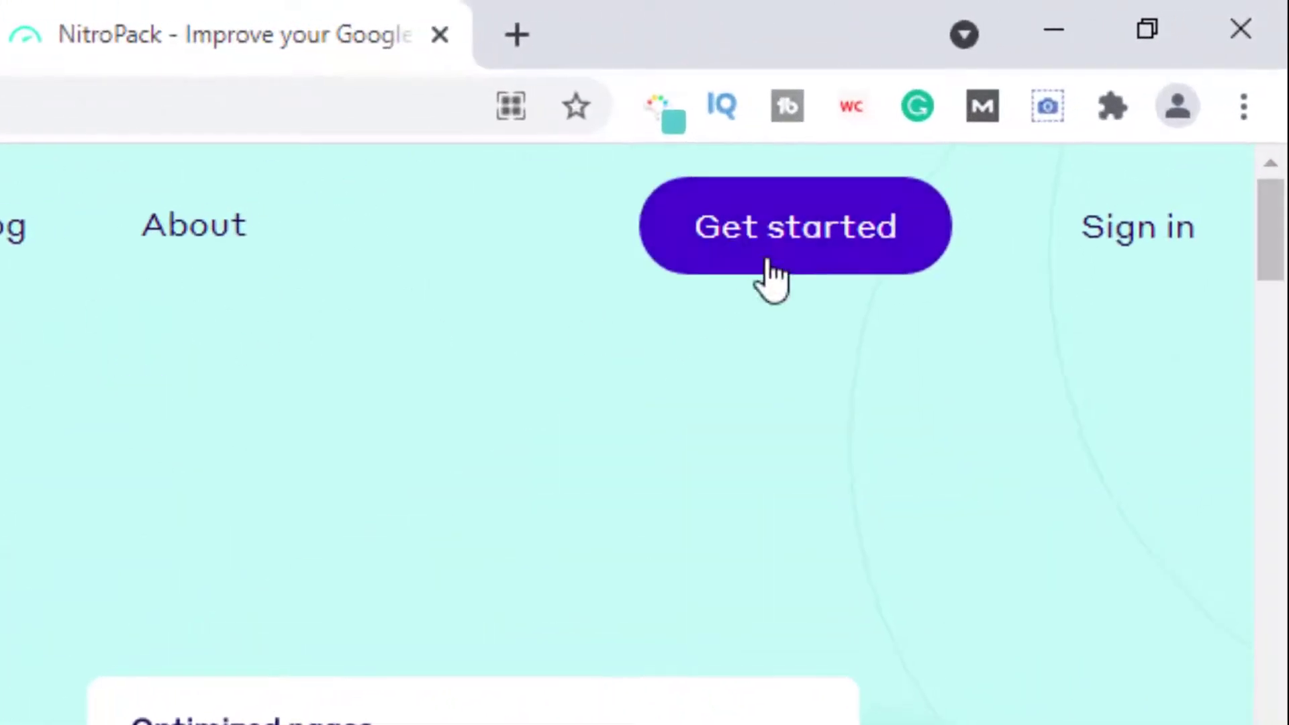
# - Start sign-up and pick the free plan to reach the $0 checkout
pyautogui.click(711, 270)
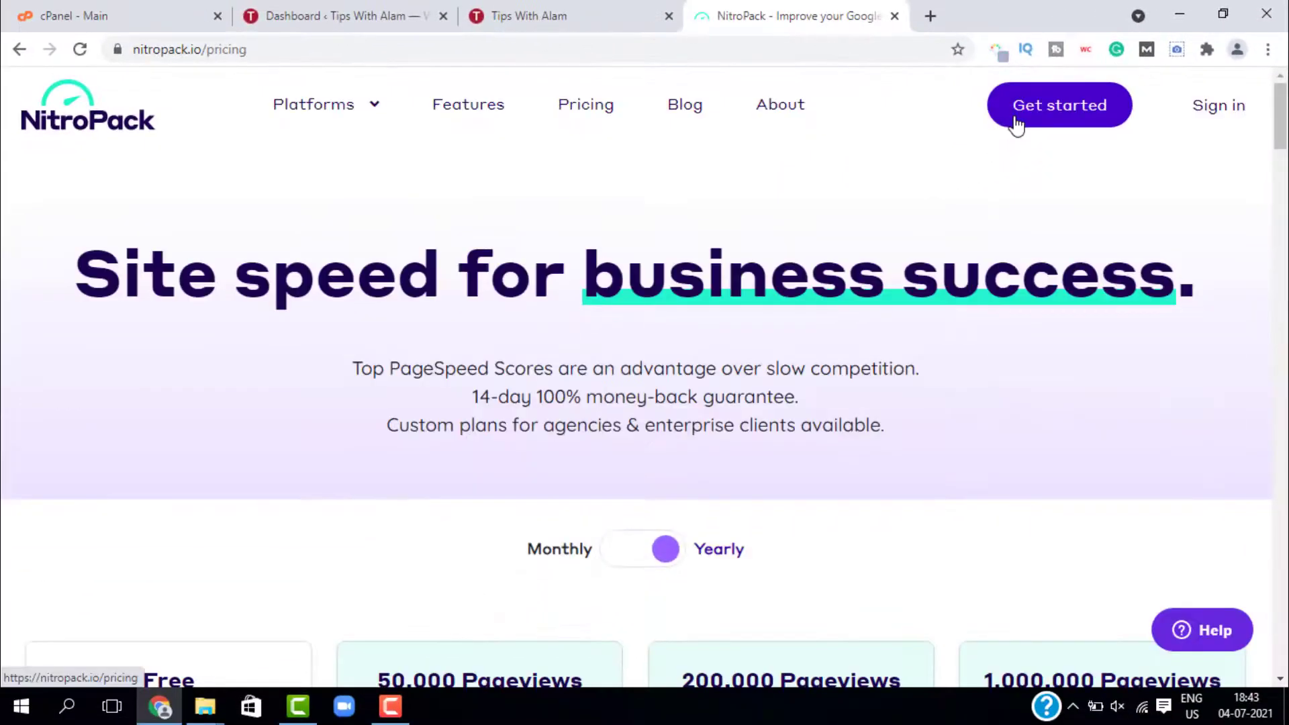
pyautogui.scroll(-6, 434, 316)
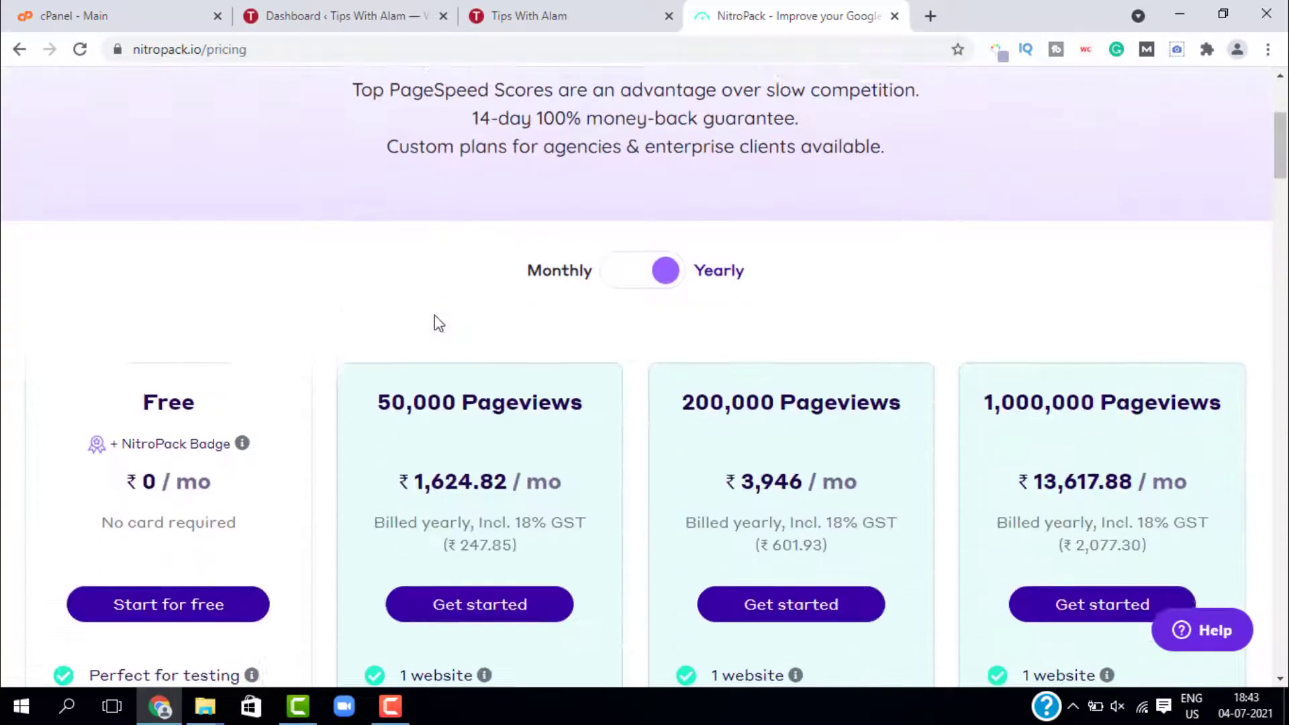
pyautogui.scroll(-1, 178, 368)
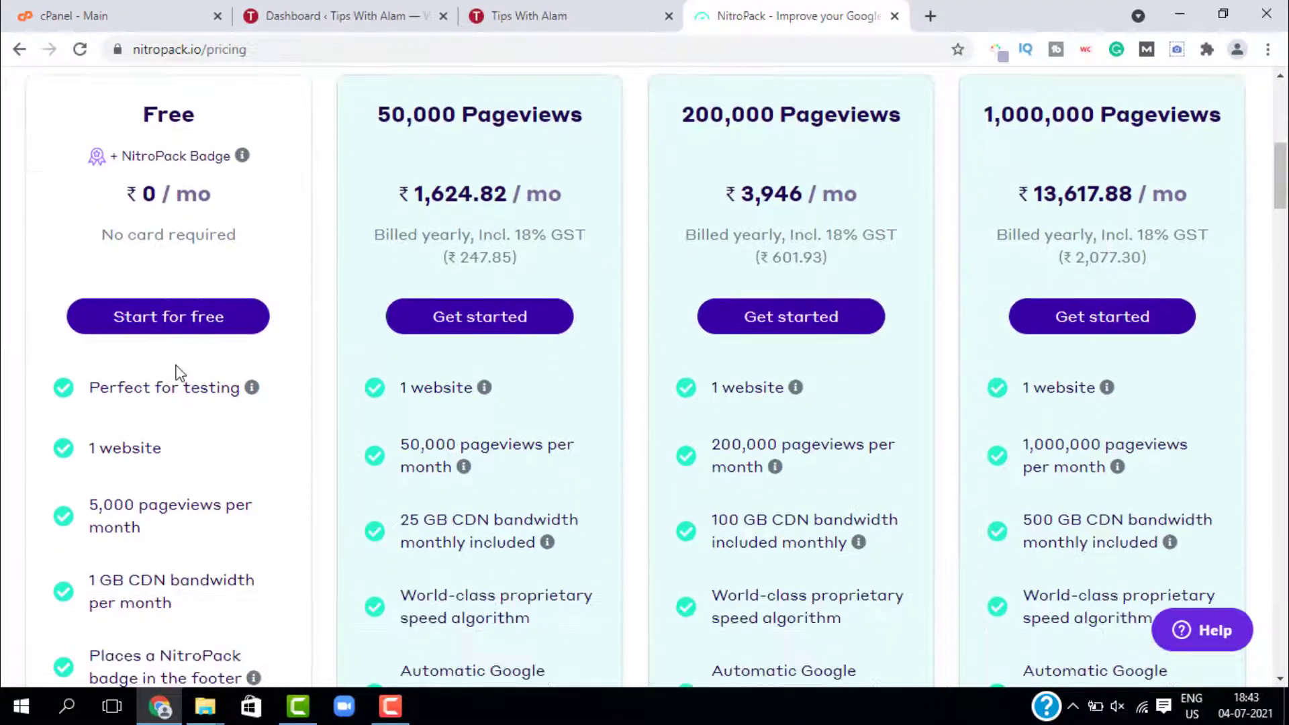
pyautogui.scroll(1, 181, 482)
pyautogui.moveTo(181, 481)
pyautogui.click(173, 422)
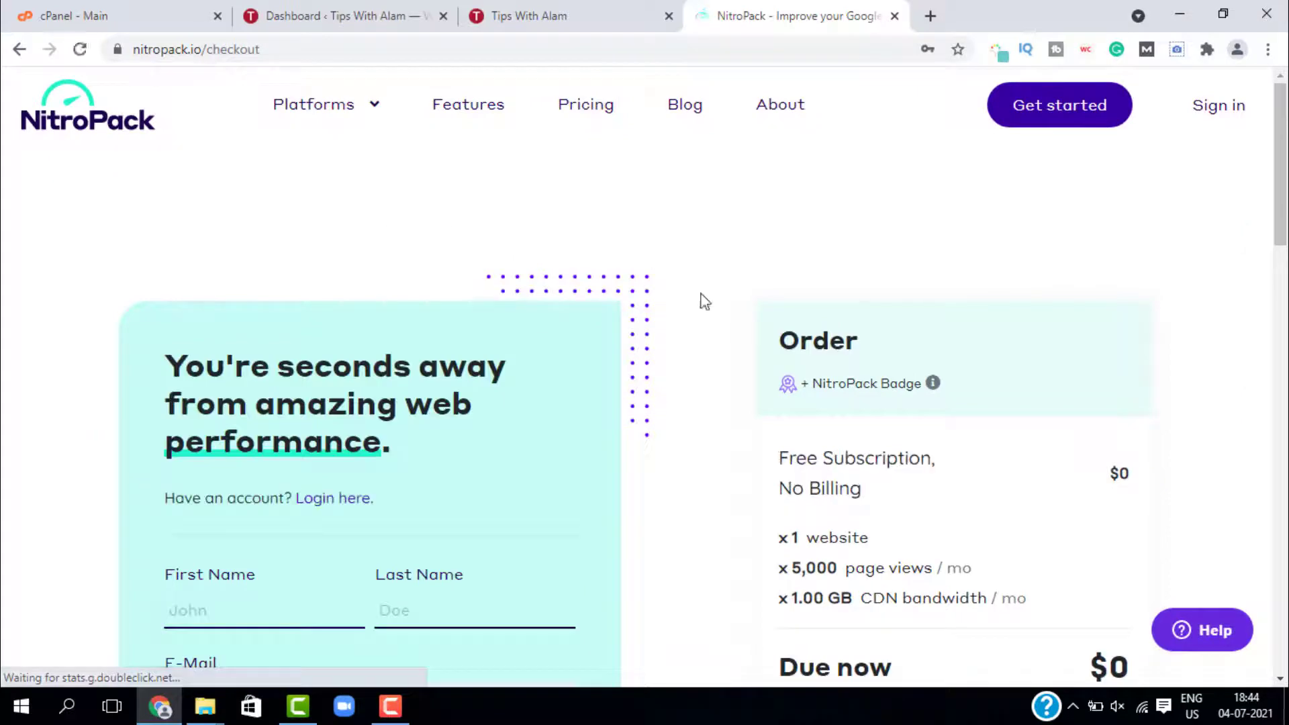
pyautogui.scroll(-3, 702, 299)
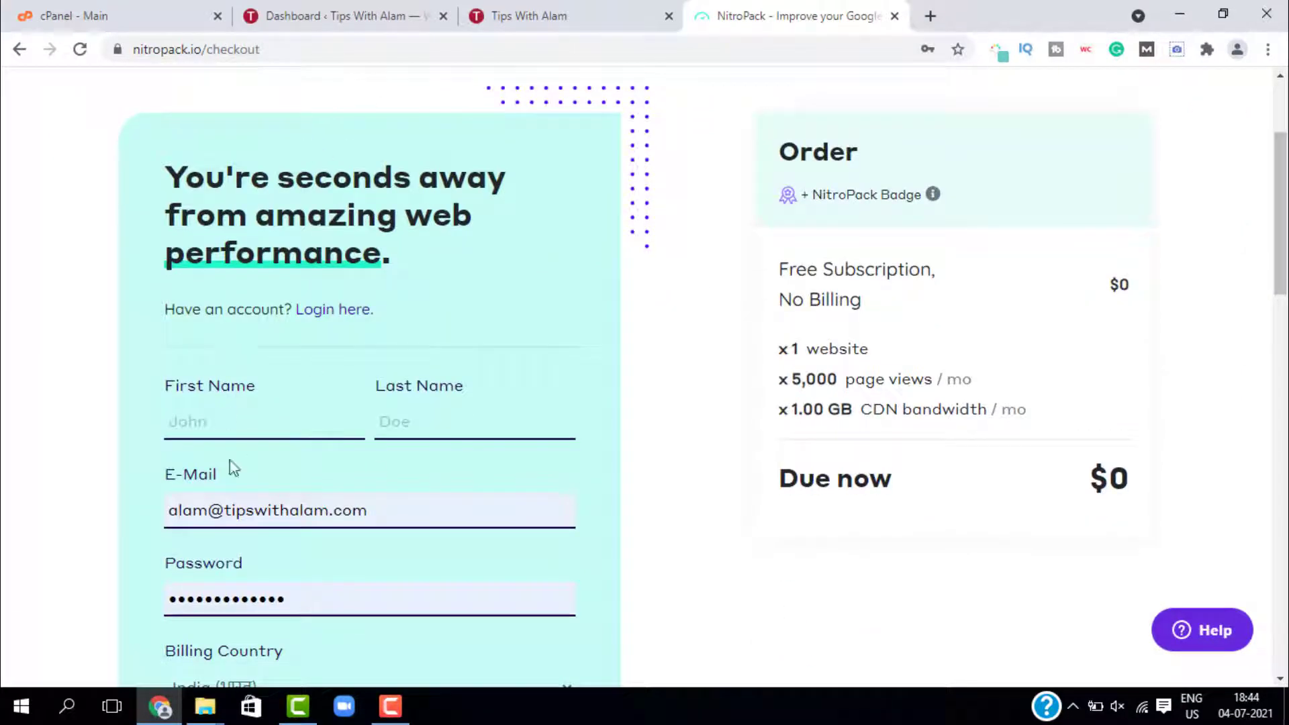
pyautogui.scroll(-10, 456, 507)
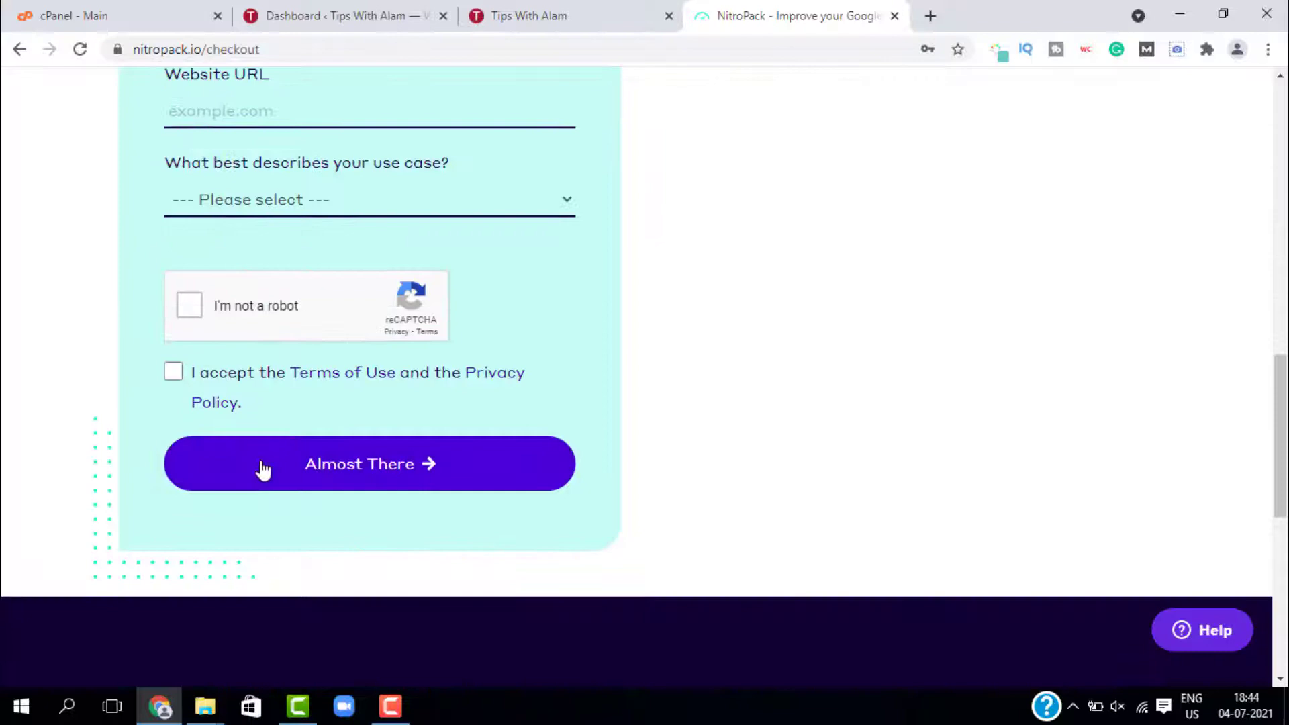
pyautogui.scroll(15, 815, 466)
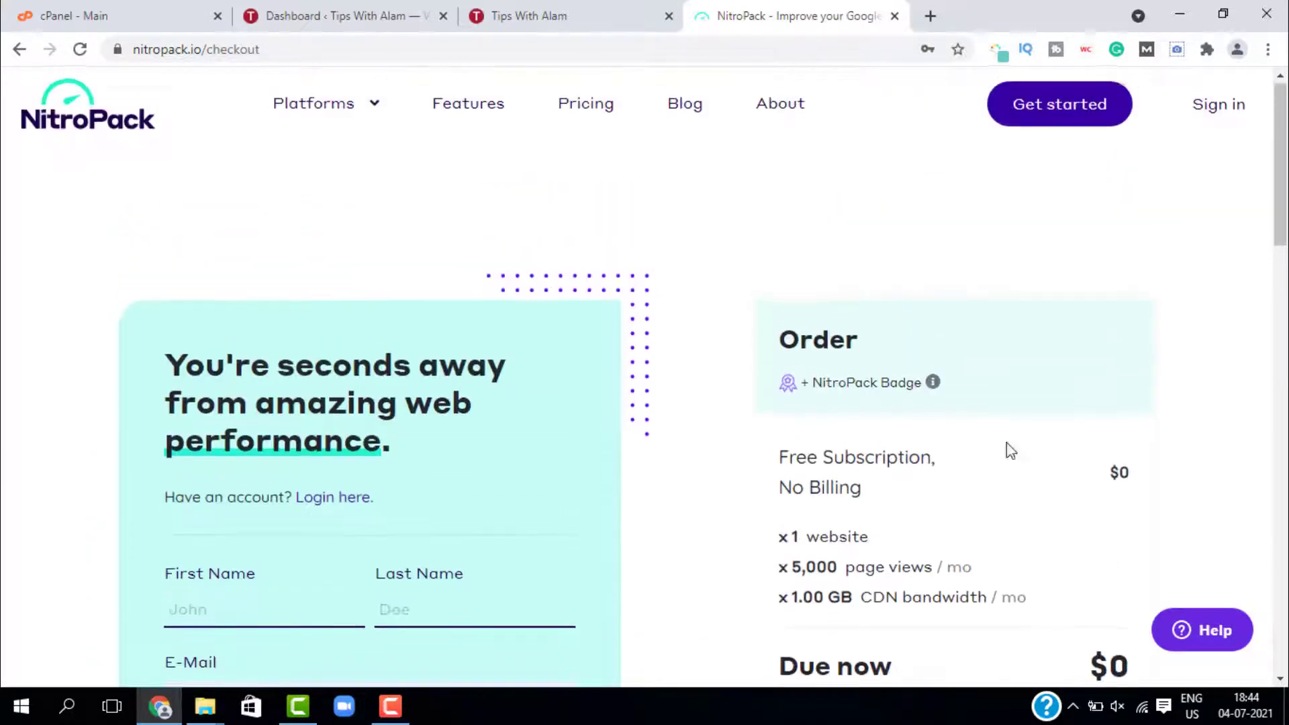
pyautogui.scroll(-2, 1027, 480)
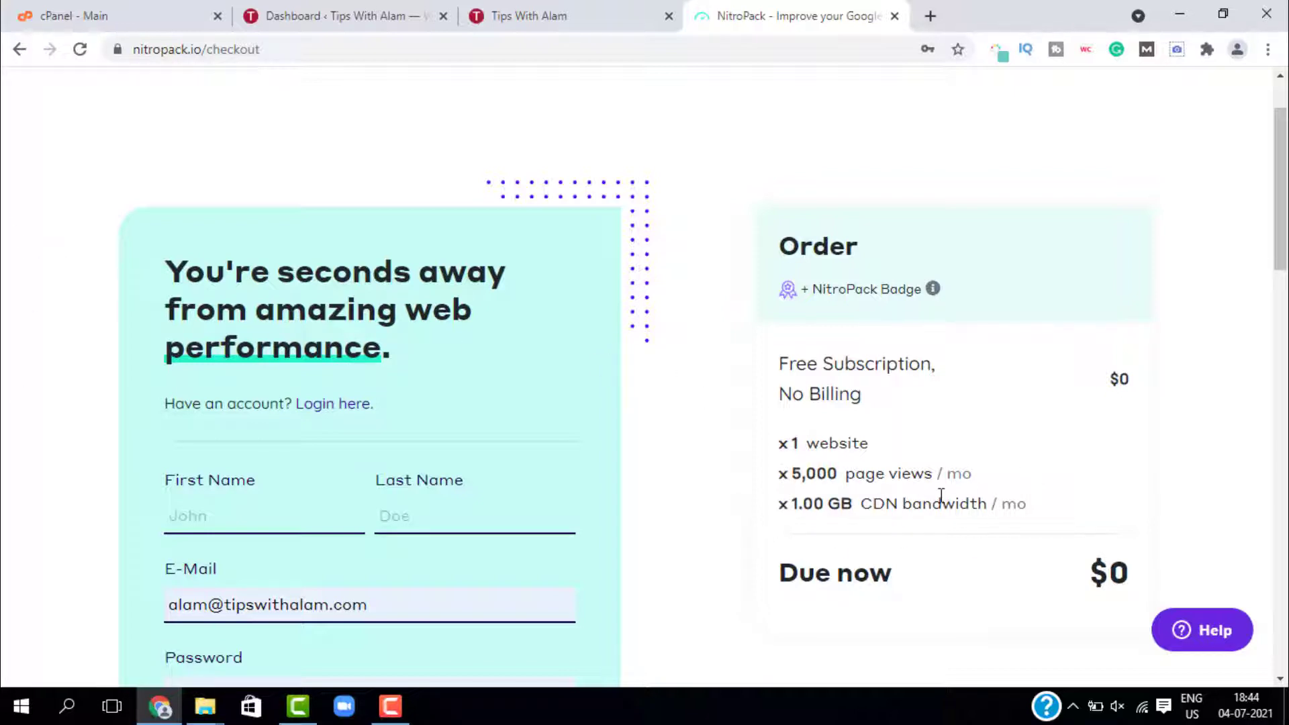
# - Sign in to the NitroPack account and open the New Website form
pyautogui.scroll(2, 940, 473)
pyautogui.click(1222, 100)
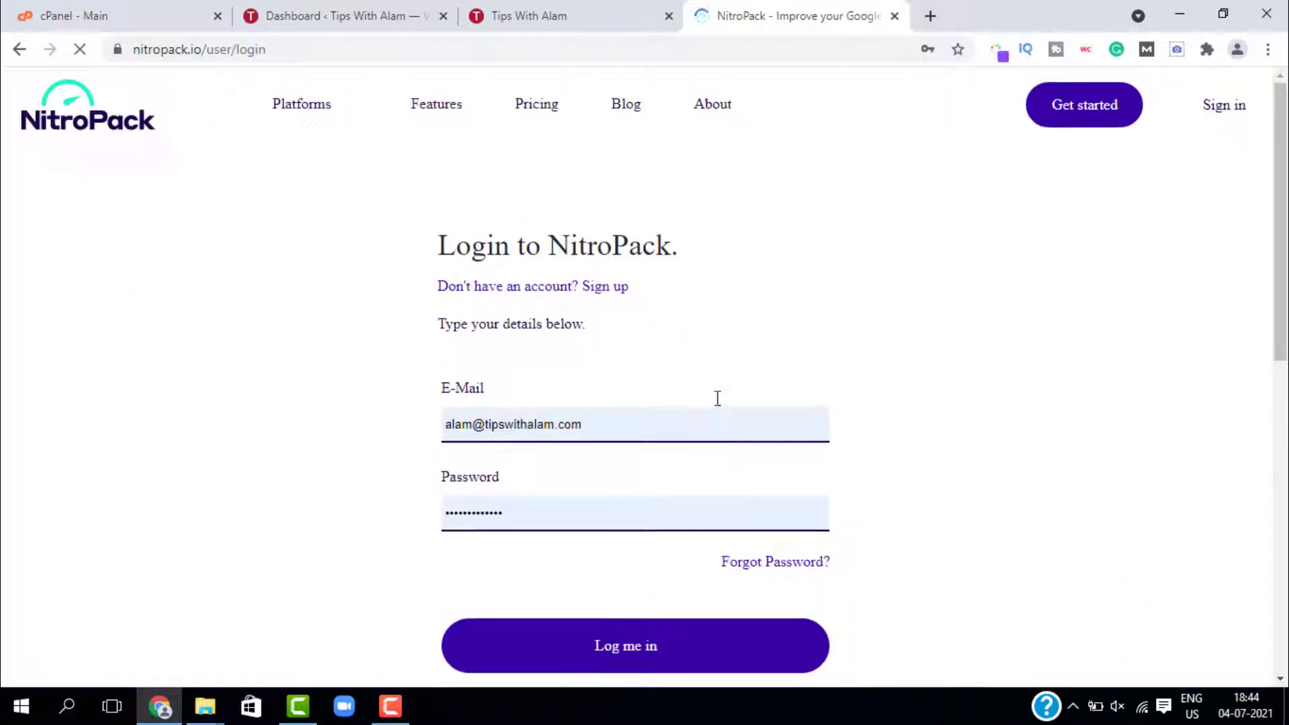
pyautogui.click(614, 658)
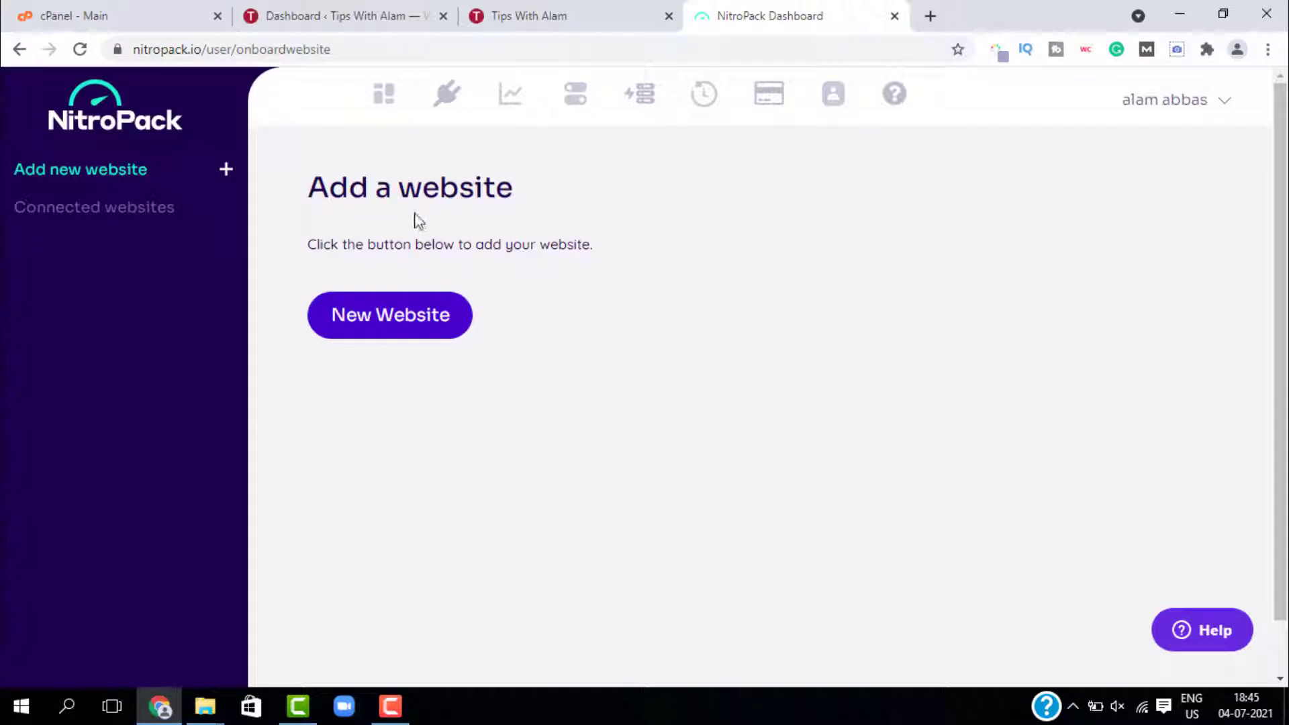
pyautogui.click(381, 334)
pyautogui.click(618, 265)
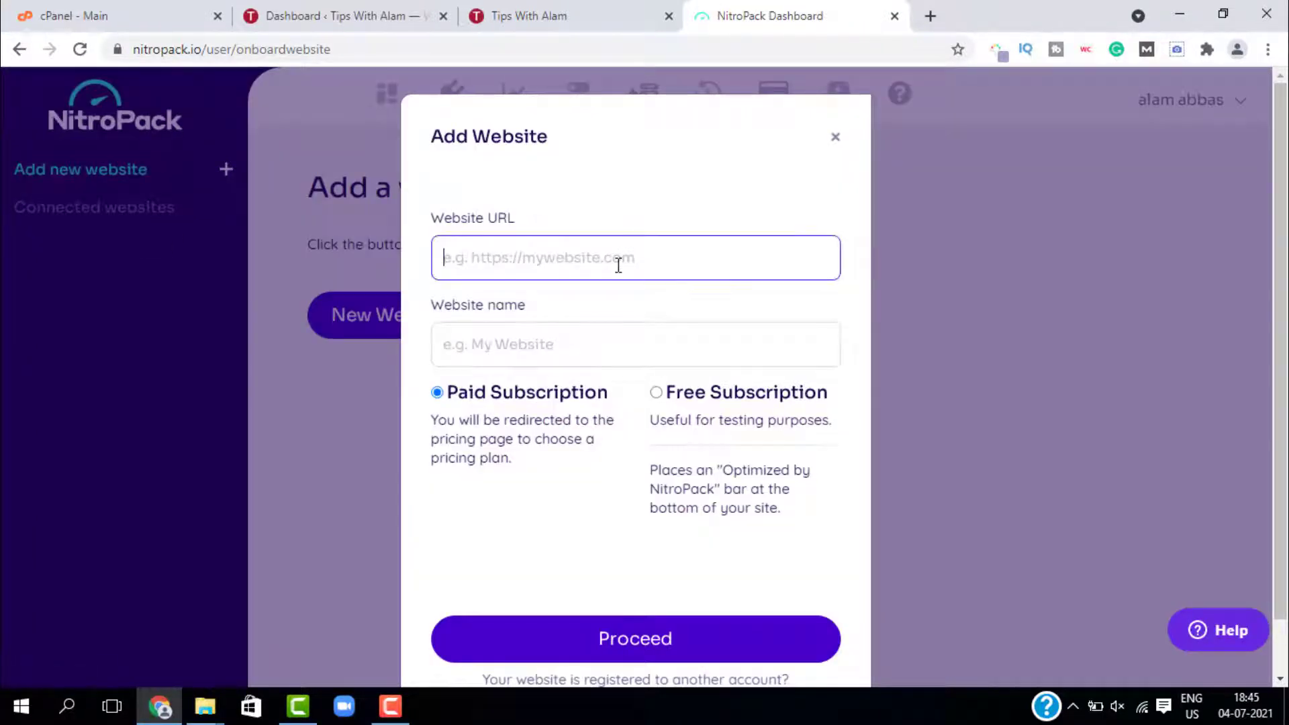
pyautogui.write('https:')
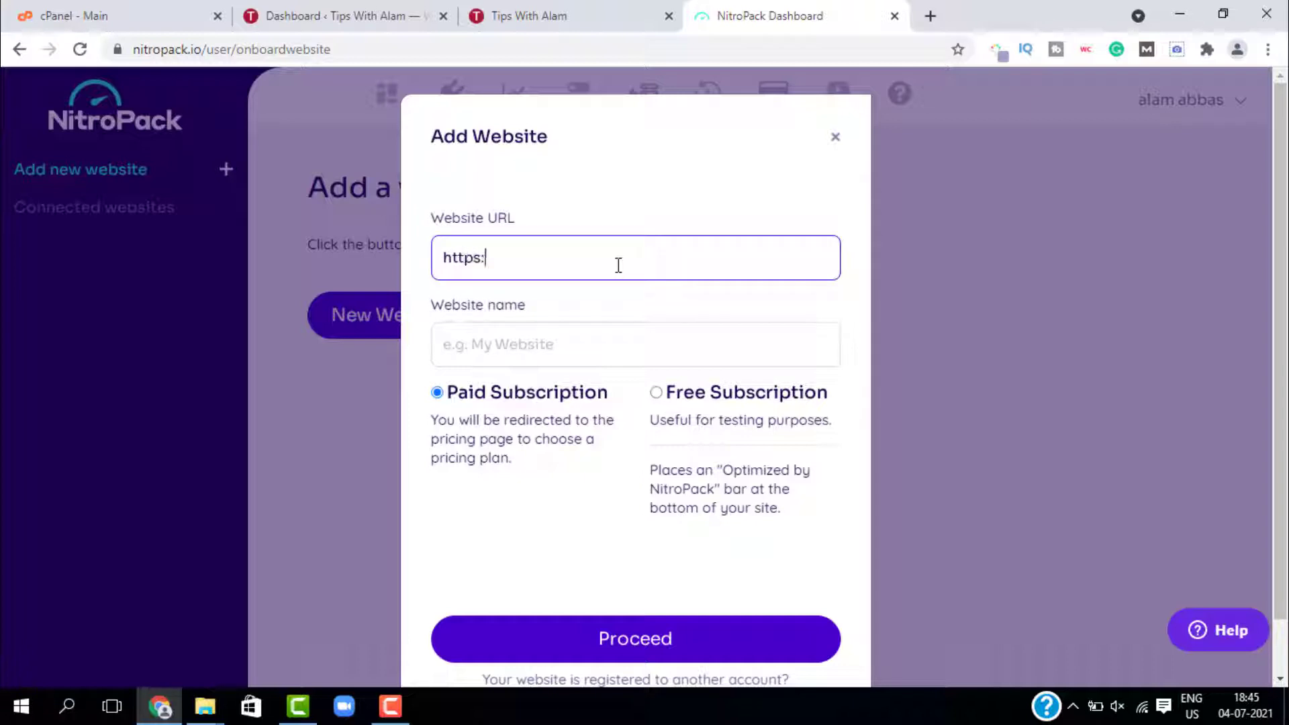
pyautogui.write('//tipswithalam.com')
pyautogui.press('Tab')
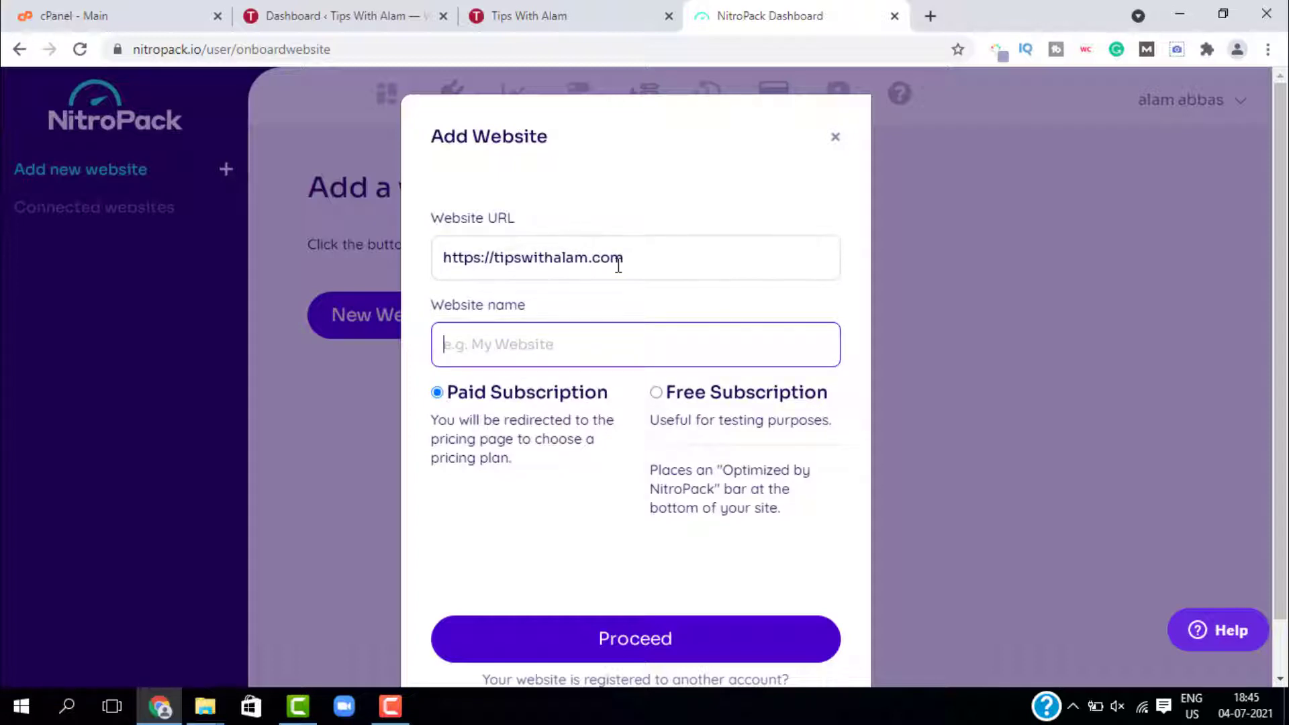
pyautogui.write('Tip')
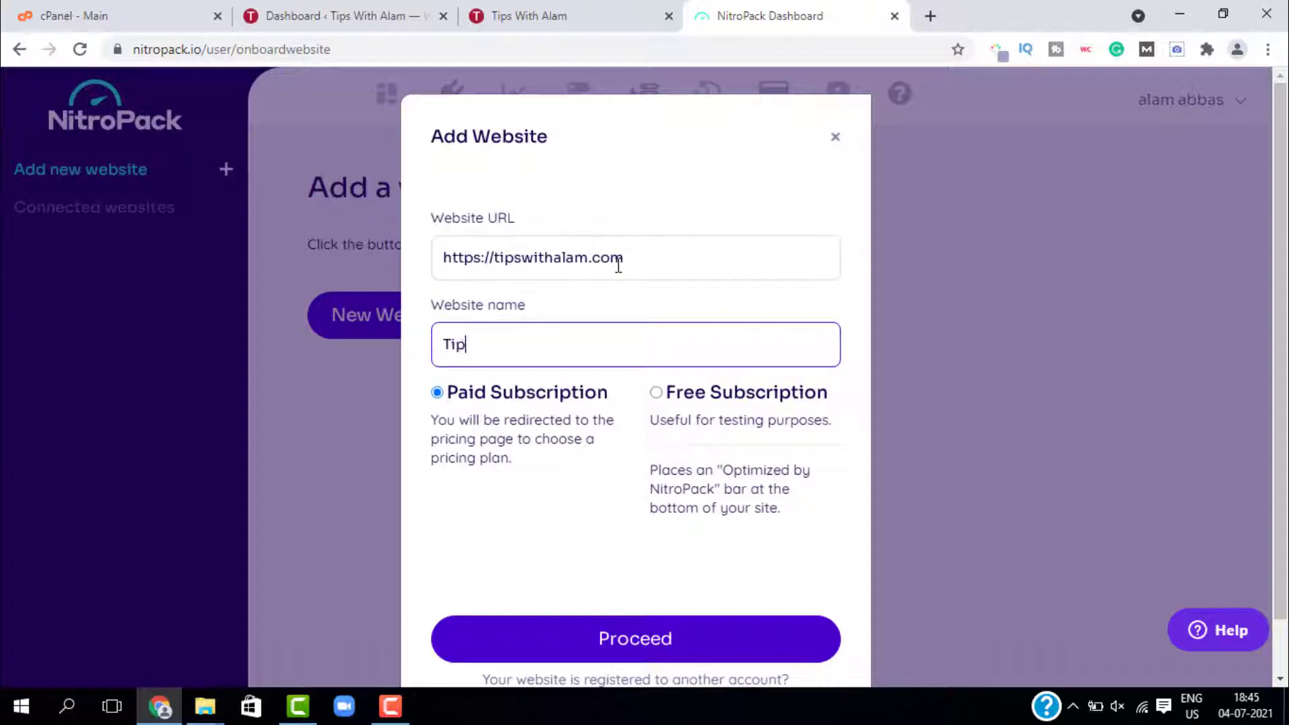
pyautogui.write('s with alam')
pyautogui.press('Tab')
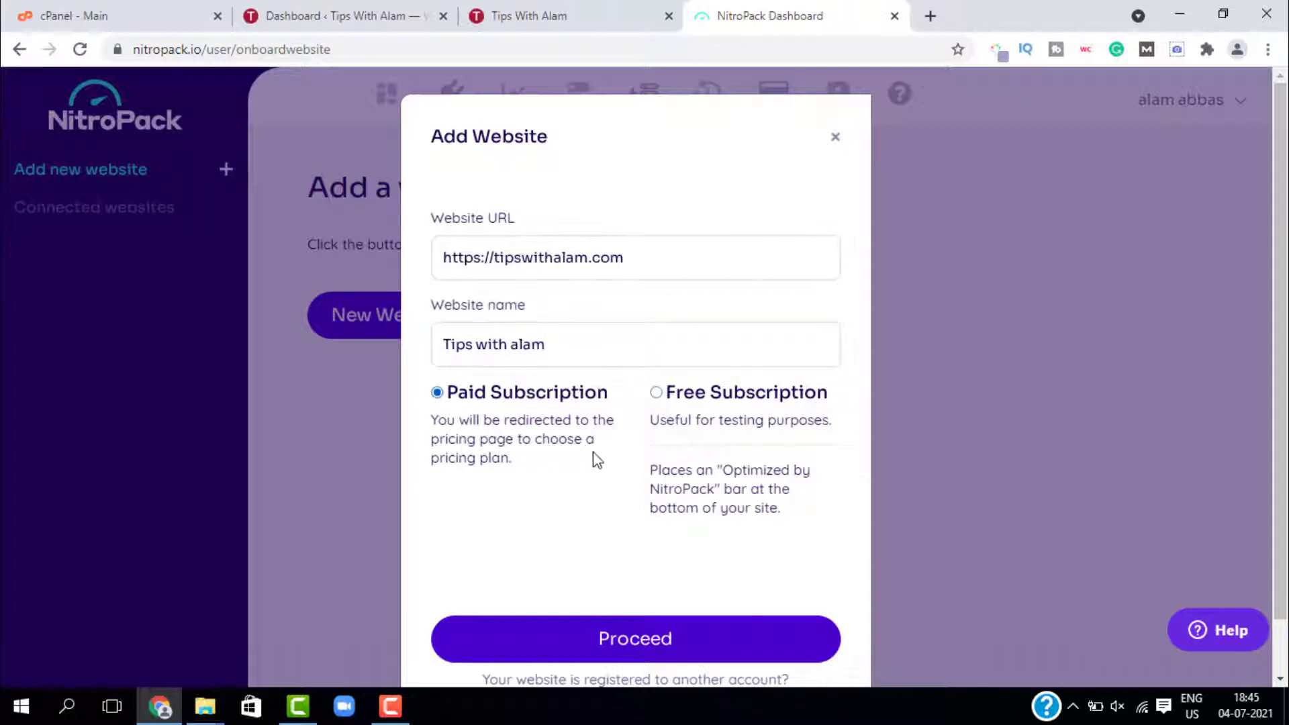
pyautogui.click(656, 395)
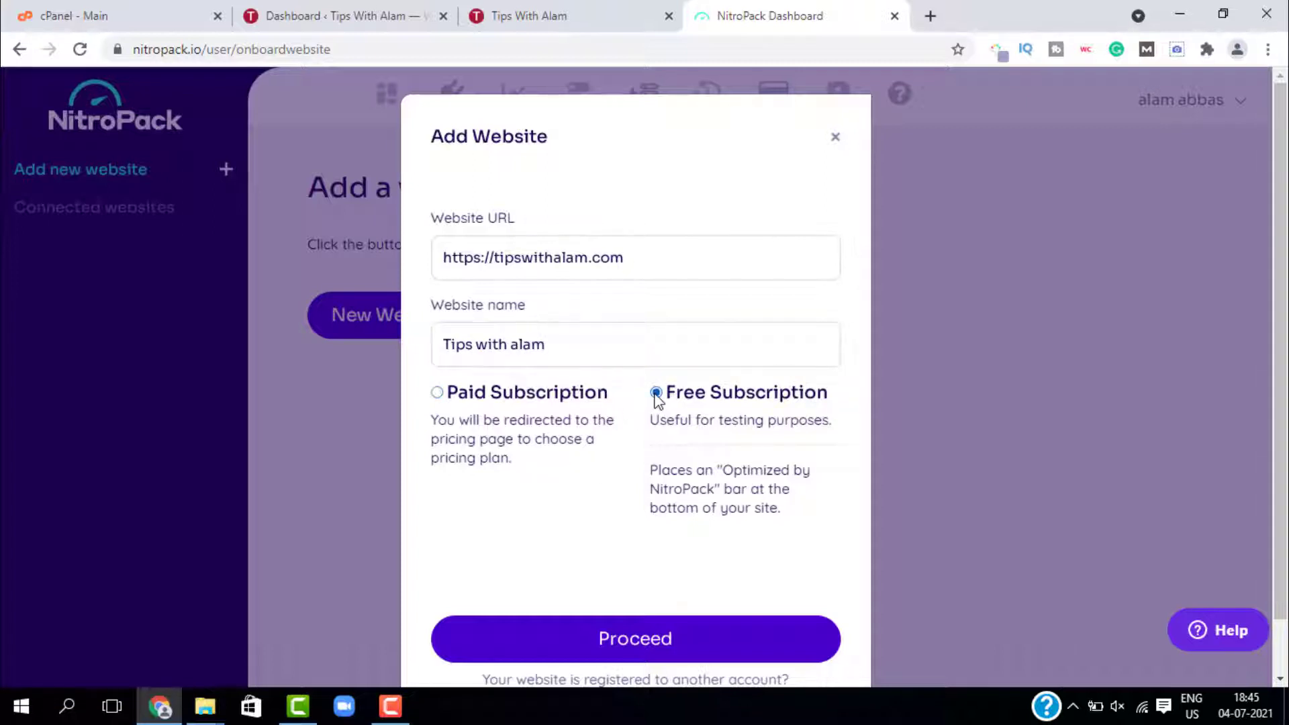
pyautogui.click(633, 657)
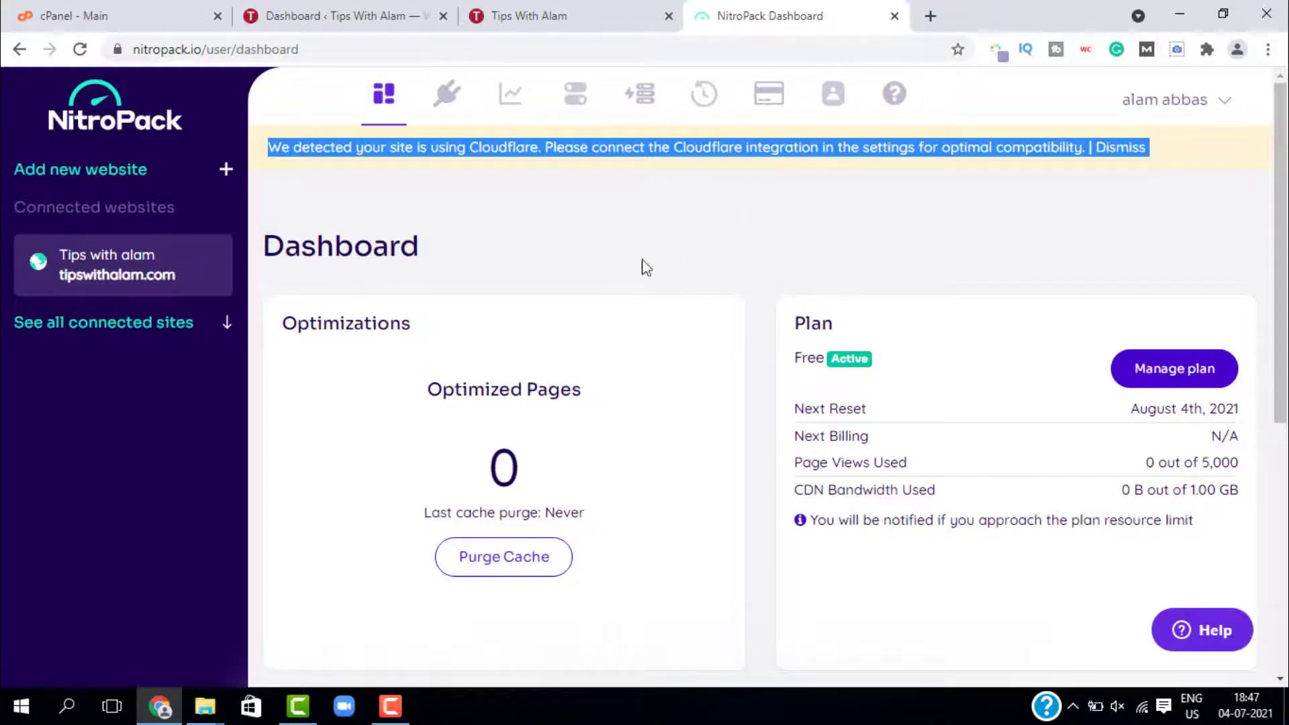
# - Dismiss the Cloudflare integration banner on the site's NitroPack dashboard
pyautogui.click(558, 245)
pyautogui.tripleClick(467, 148)
pyautogui.click(511, 197)
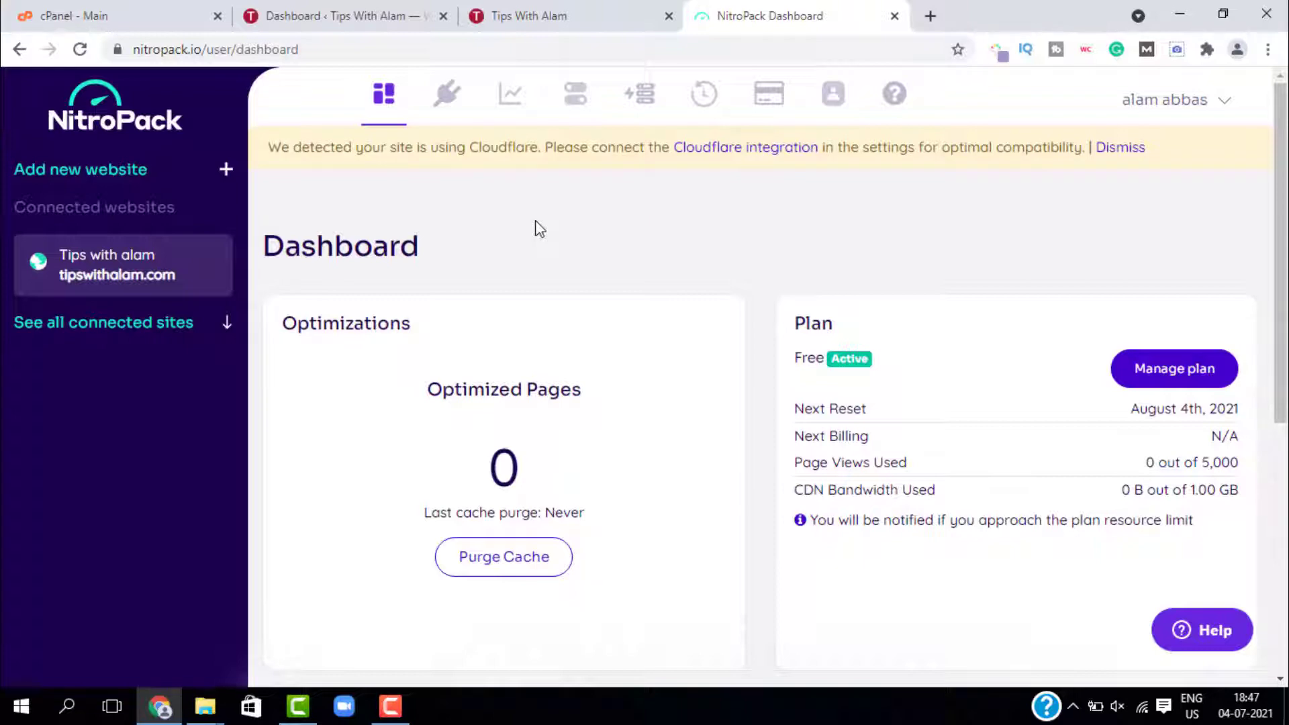
pyautogui.click(1131, 151)
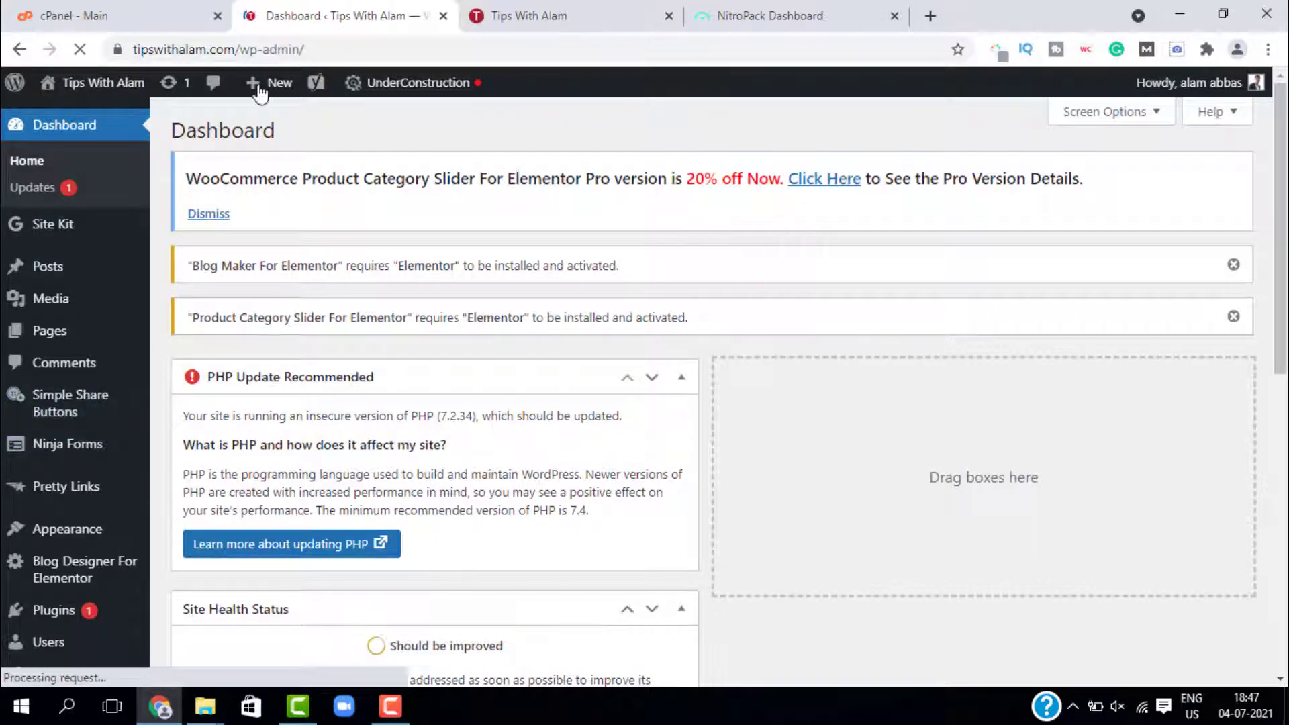
# - Find the NitroPack plugin under Plugins > Add New and install it
pyautogui.scroll(-2, 64, 497)
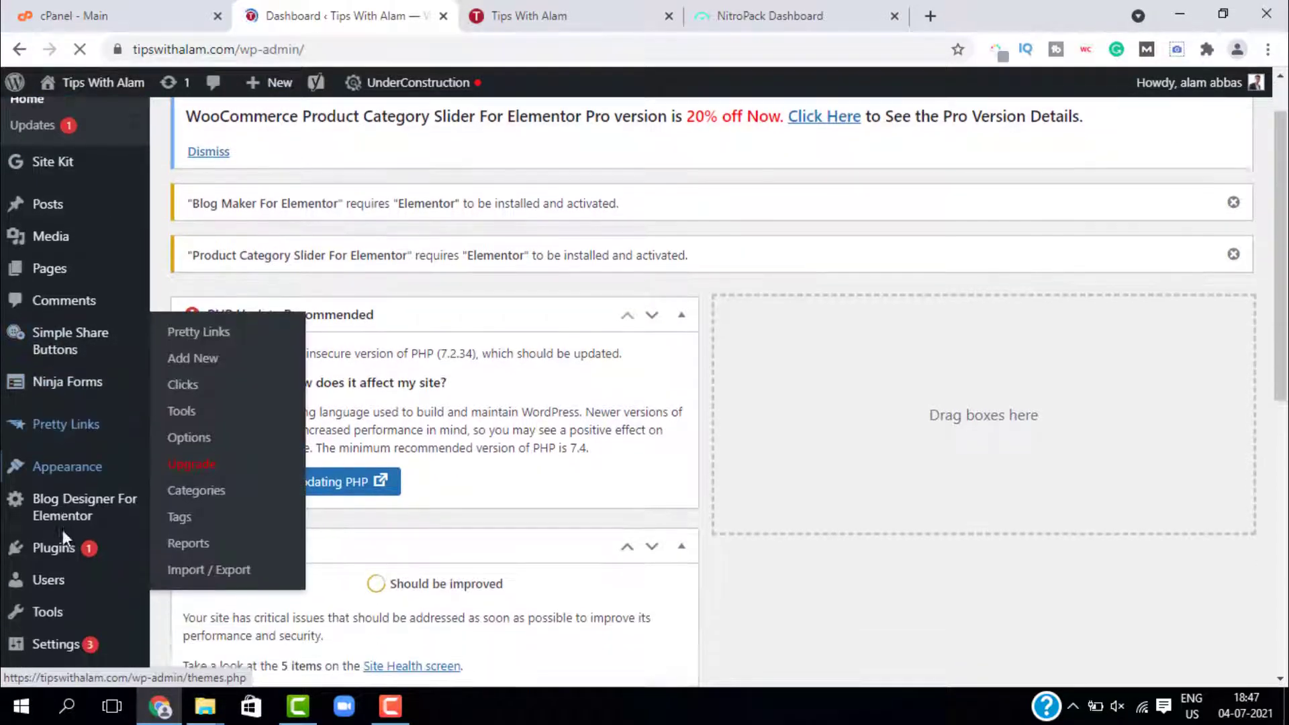
pyautogui.moveTo(60, 552)
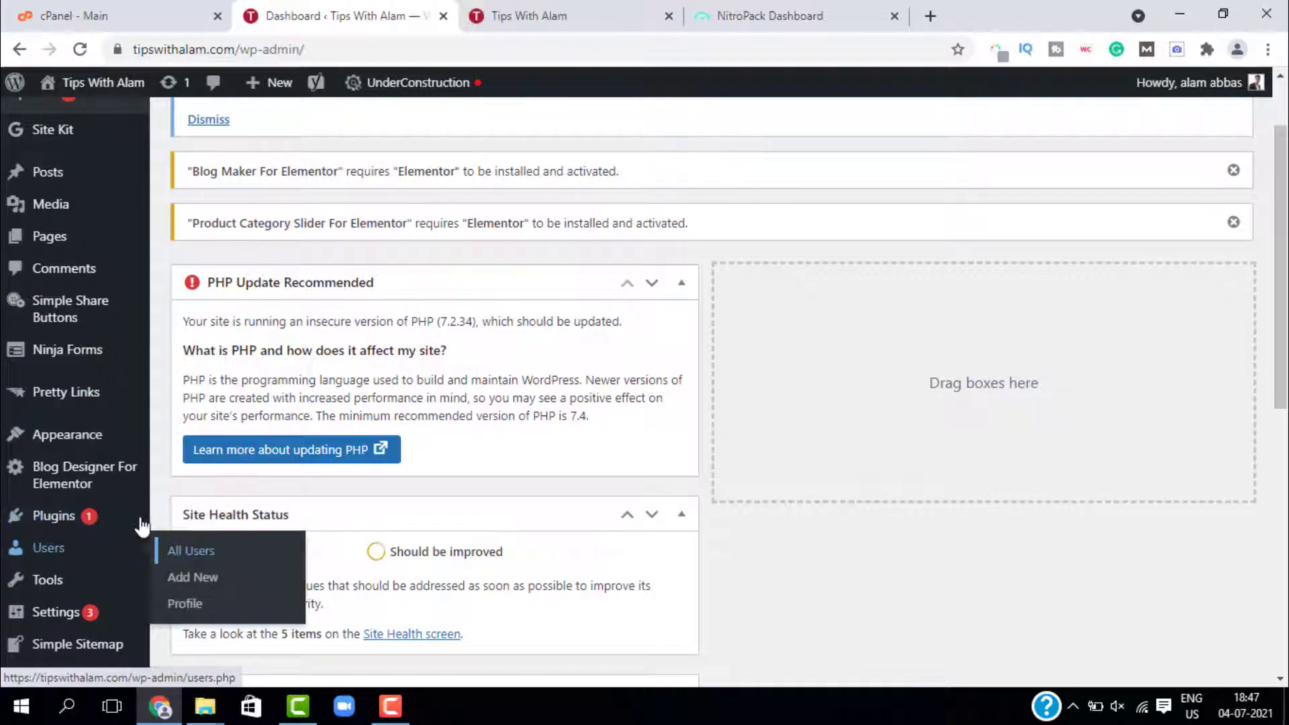
pyautogui.moveTo(129, 521)
pyautogui.click(184, 551)
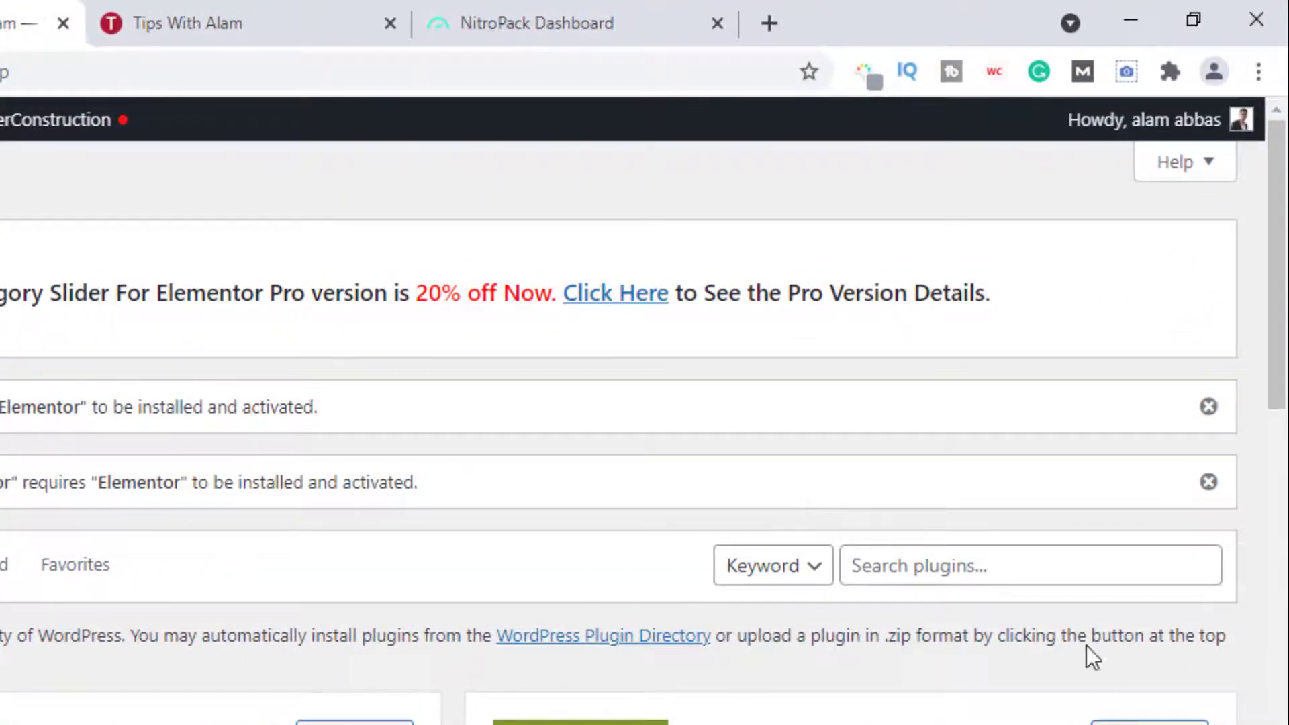
pyautogui.click(1004, 571)
pyautogui.write('nitropacl')
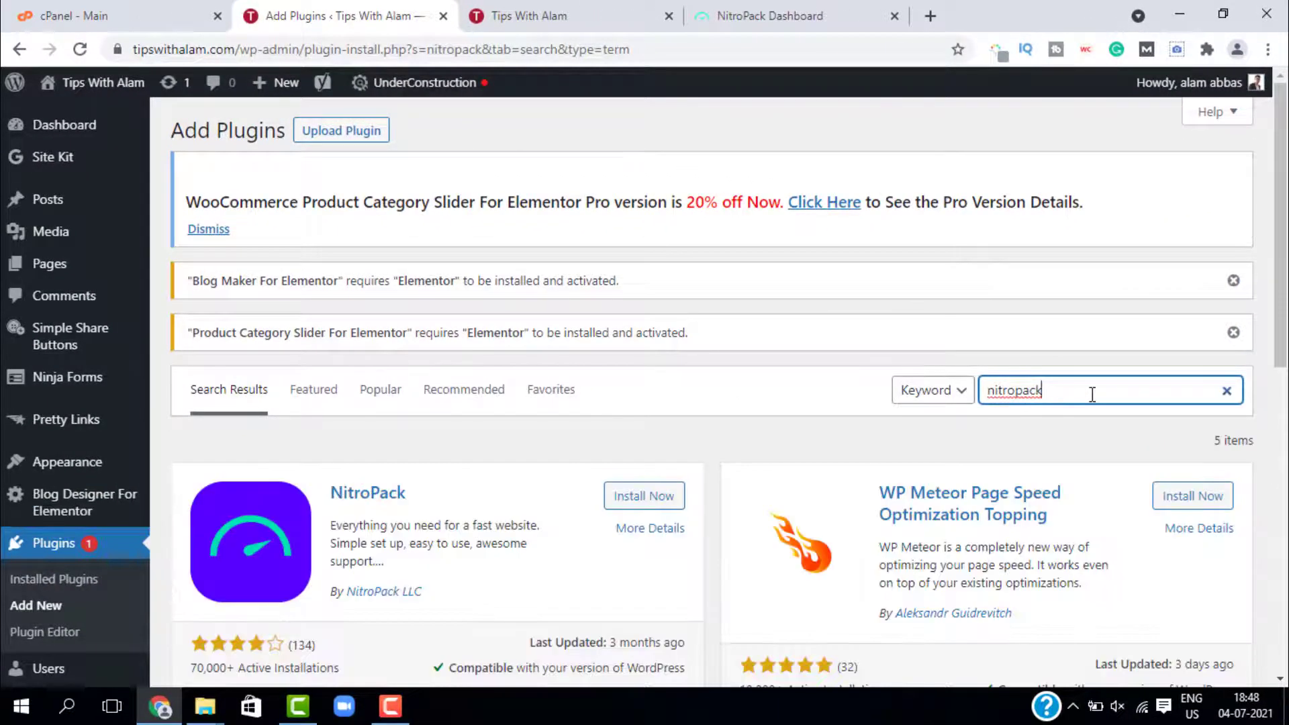
pyautogui.scroll(-3, 389, 503)
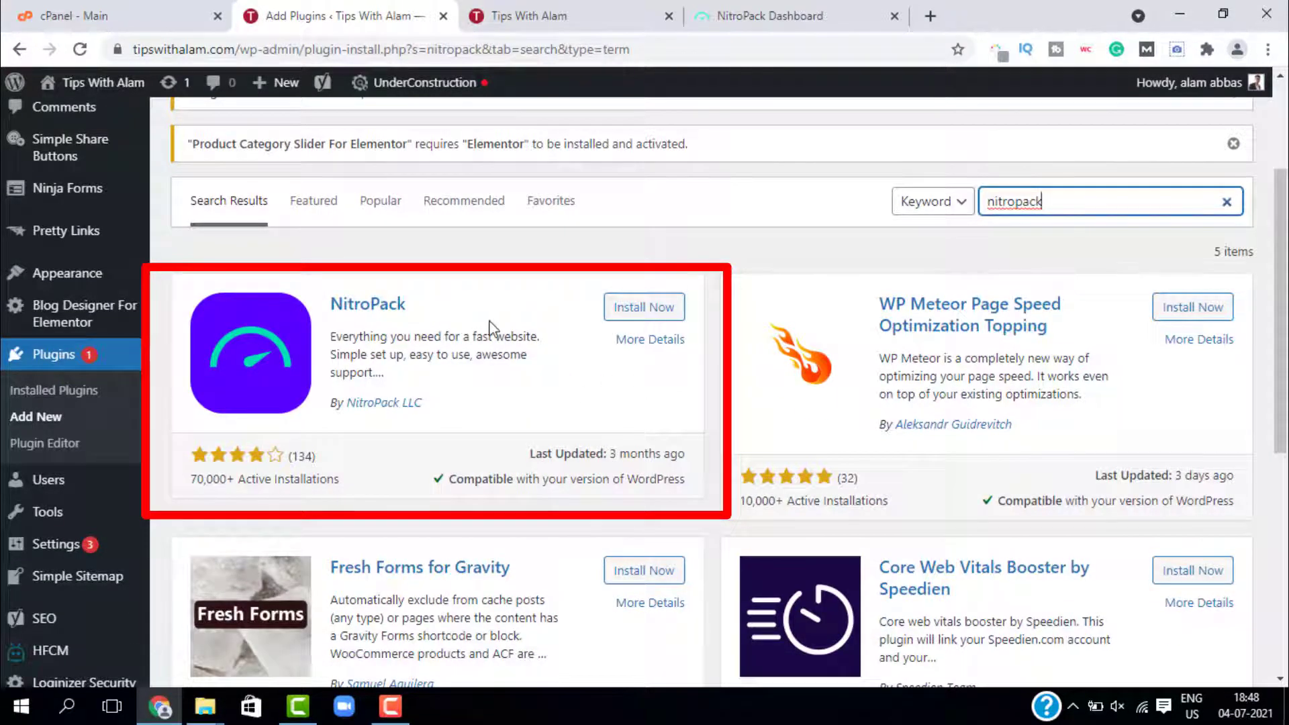
pyautogui.click(660, 308)
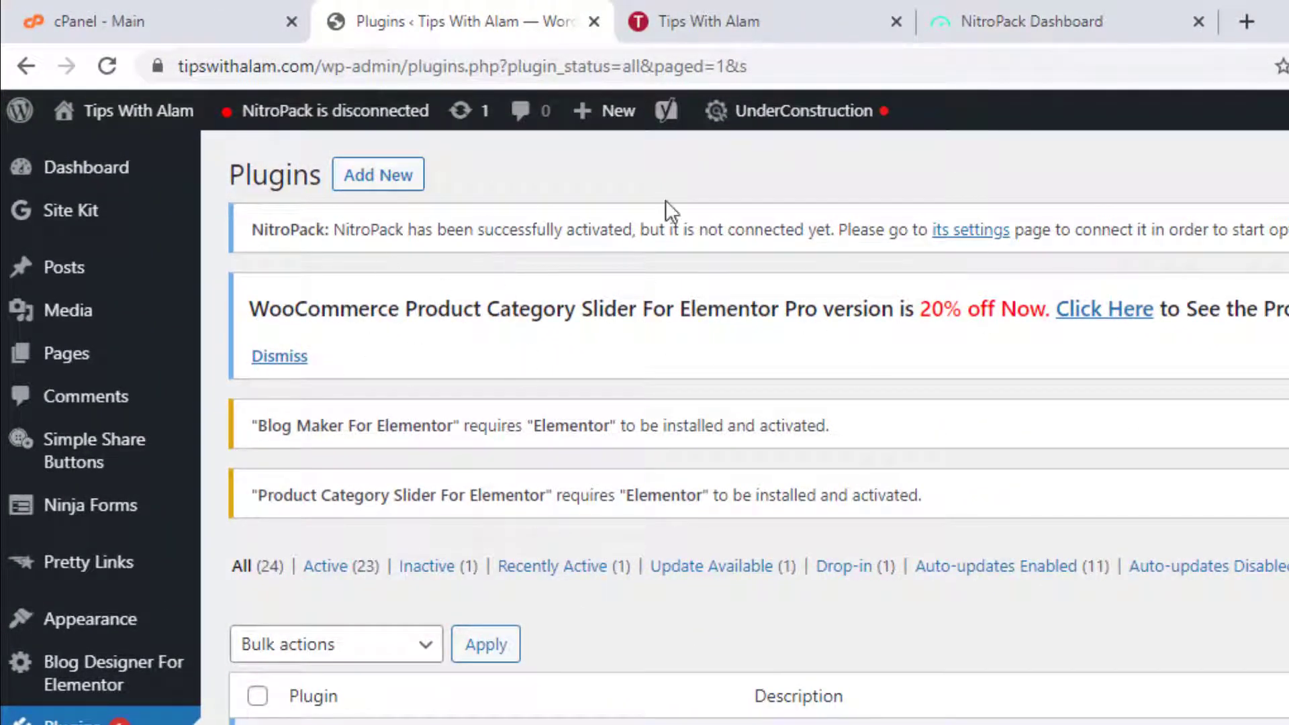
# - Open the plugin's settings and connect the WordPress site to NitroPack
pyautogui.click(982, 231)
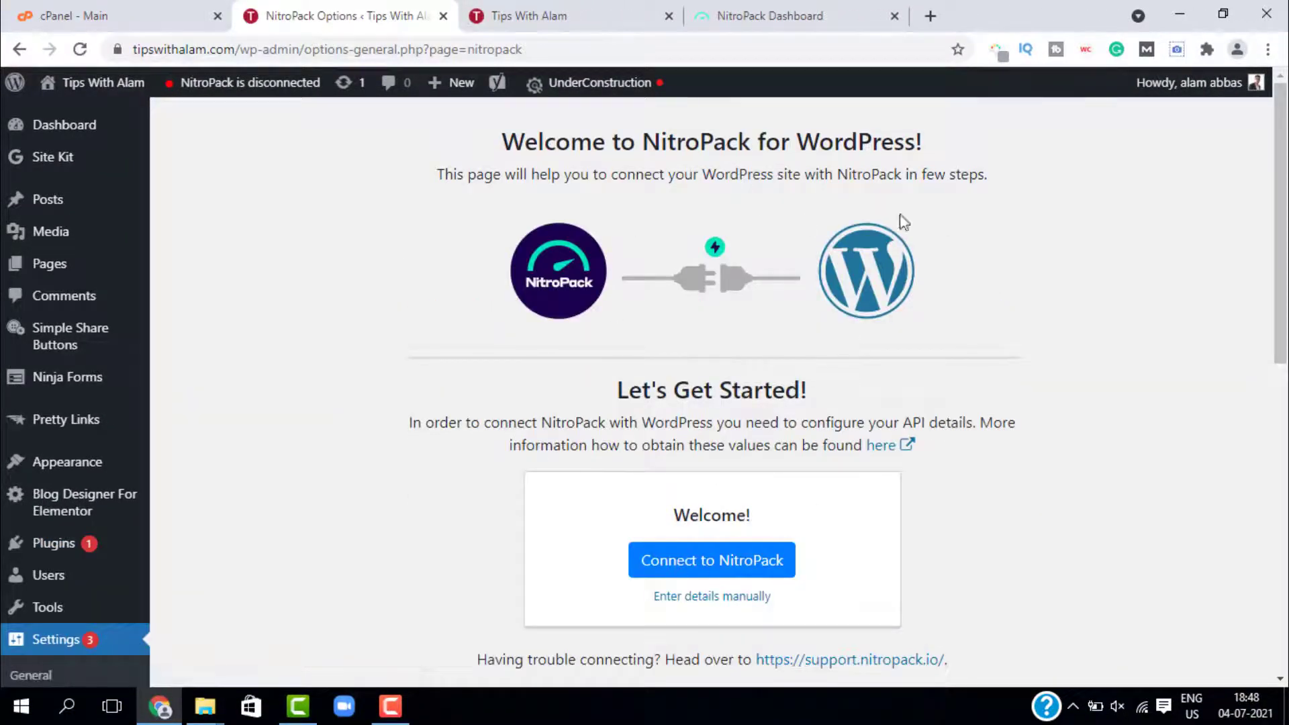
pyautogui.click(830, 14)
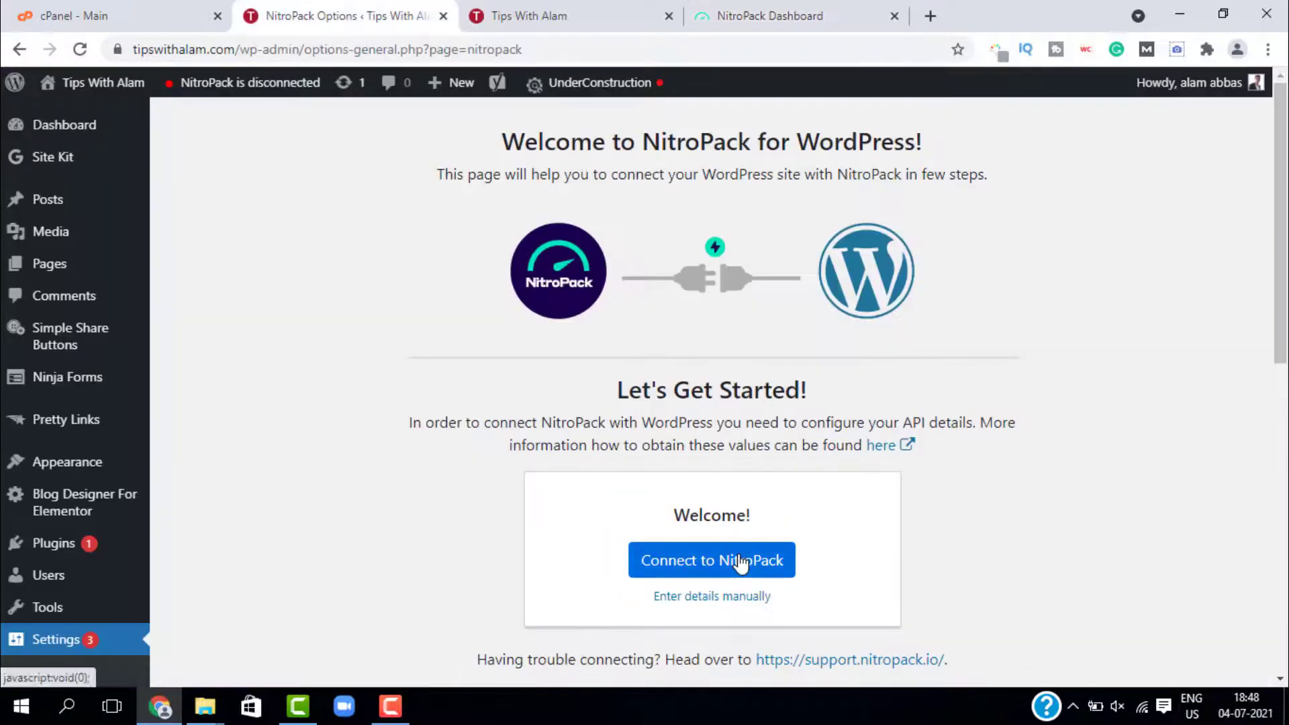
pyautogui.click(750, 558)
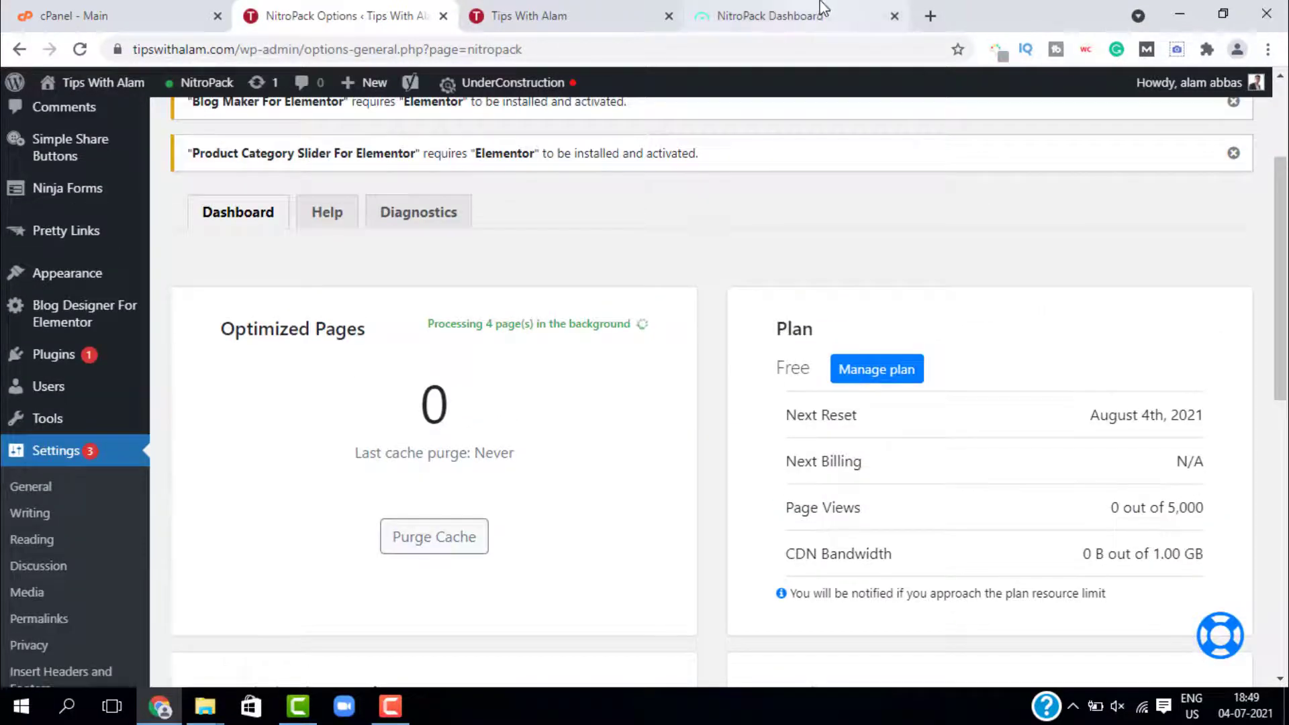
# - Purge the site's NitroPack cache and dismiss the Product Category Slider notice
pyautogui.click(822, 9)
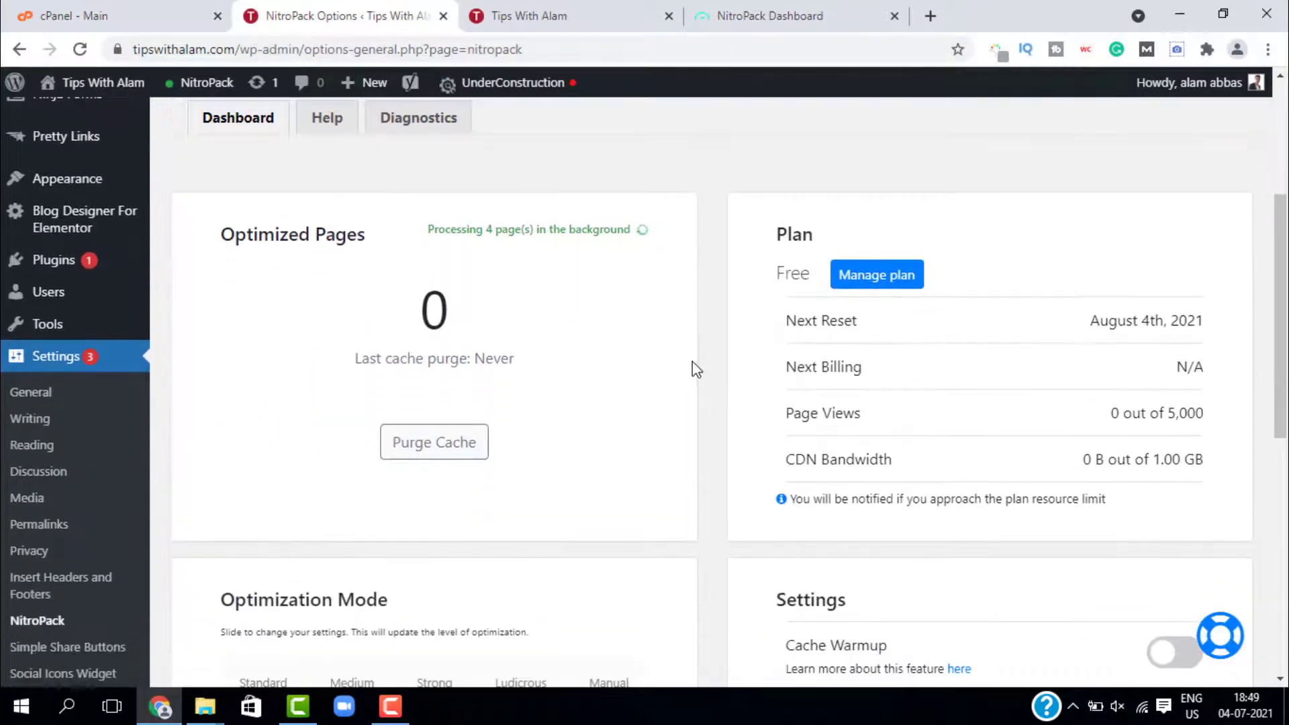
pyautogui.scroll(1, 691, 363)
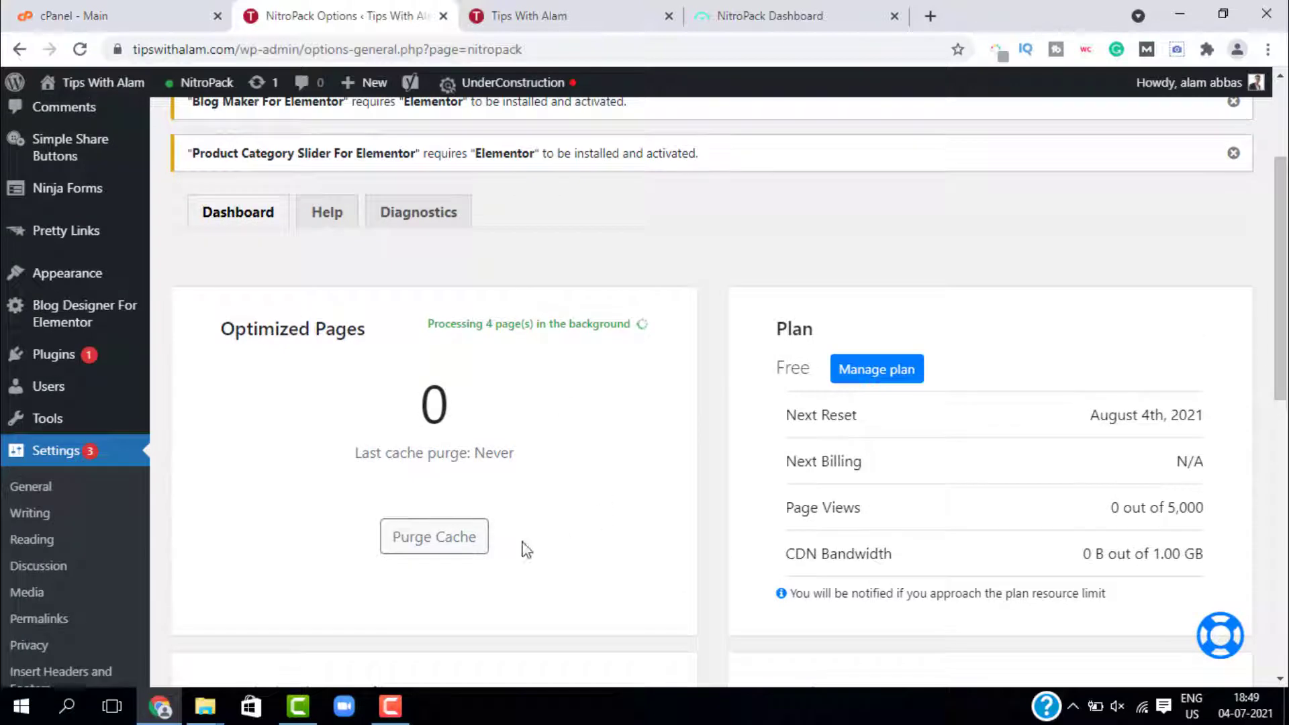
pyautogui.click(438, 541)
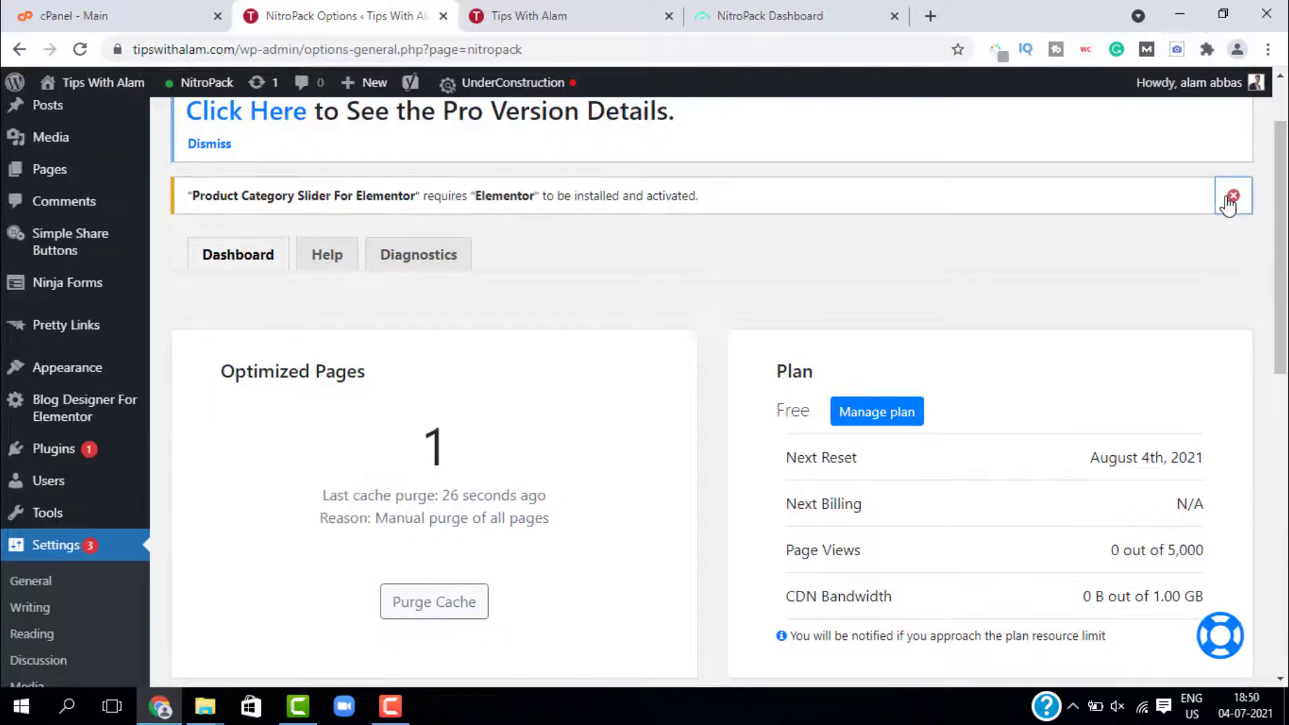
pyautogui.click(1233, 195)
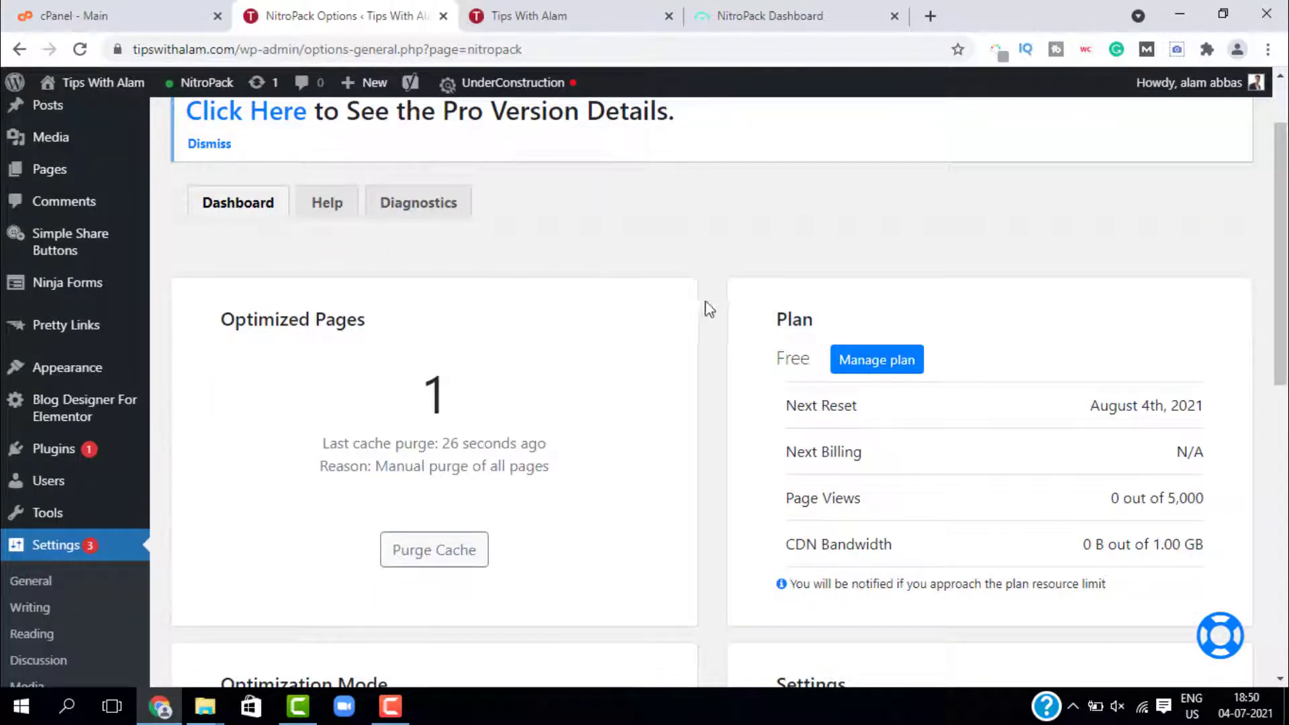
# - Toggle Cache Warmup in the NitroPack plugin settings
pyautogui.scroll(-8, 705, 307)
pyautogui.scroll(1, 597, 360)
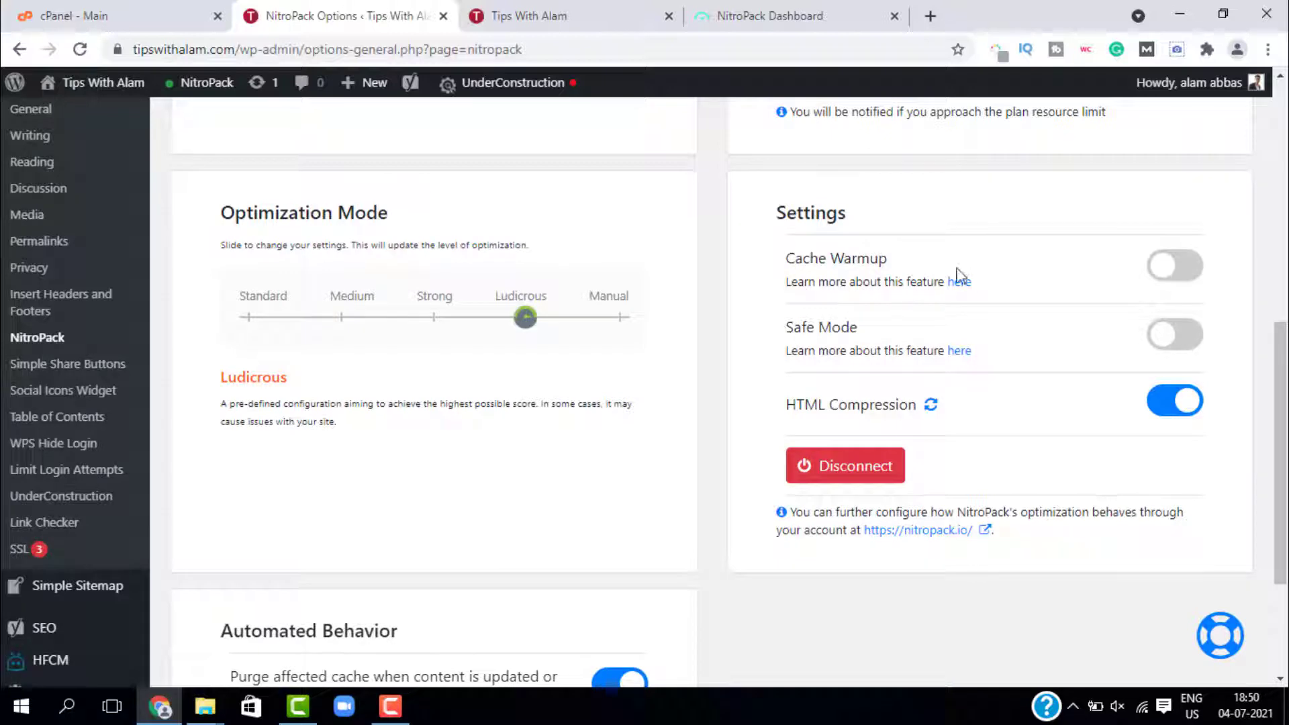
pyautogui.click(1175, 267)
pyautogui.scroll(8, 643, 658)
pyautogui.scroll(-1, 647, 449)
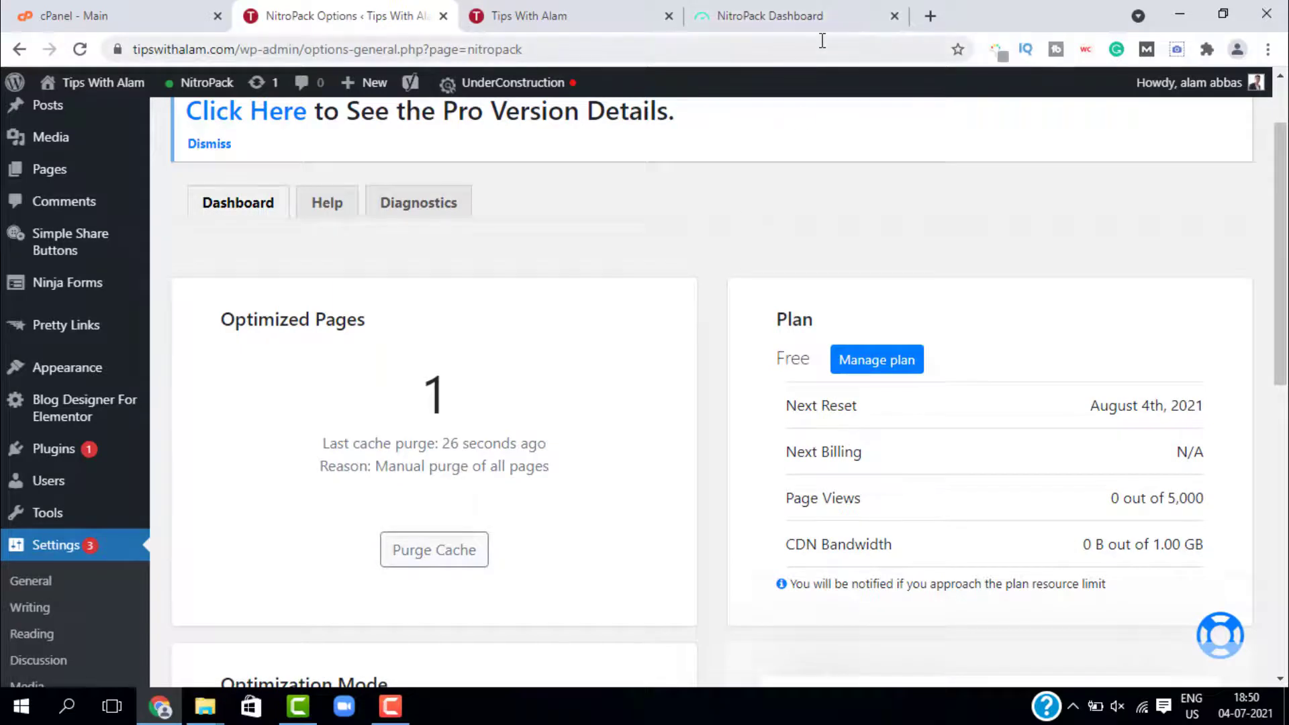
# - Purge all site cache from the NitroPack dashboard and check the mobile PageSpeed score of 88
pyautogui.click(806, 16)
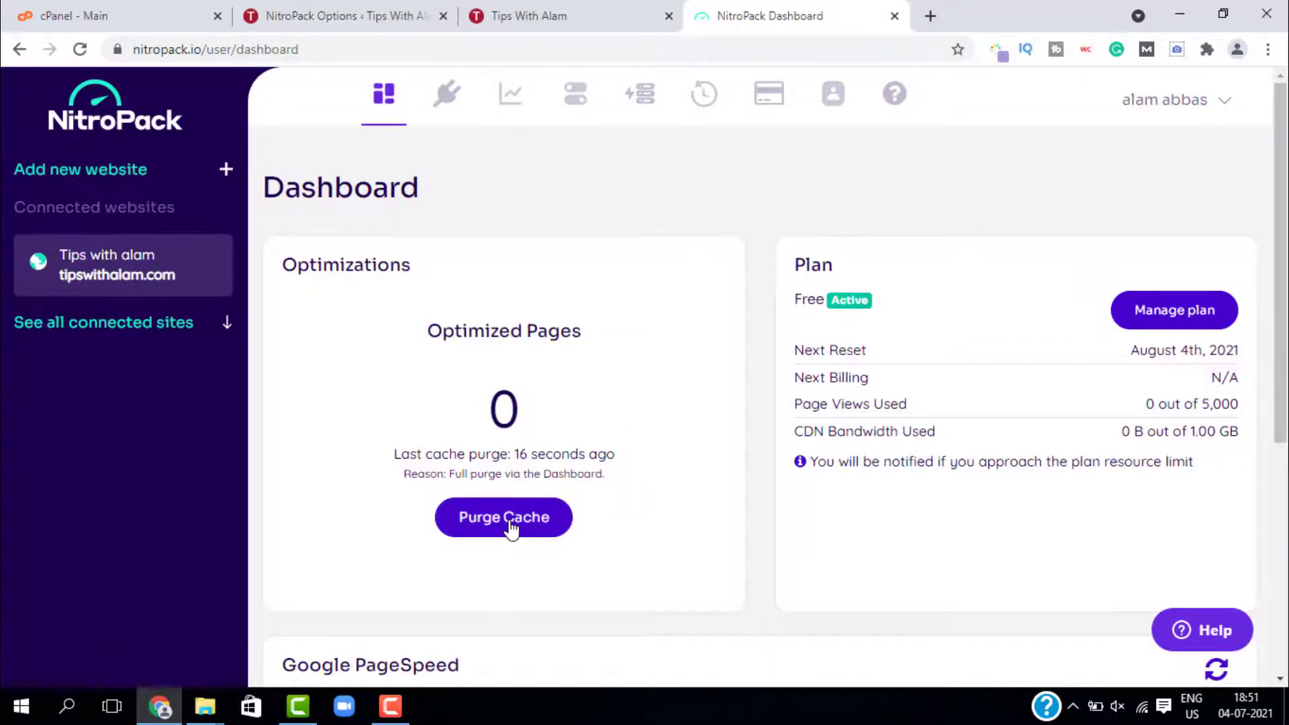
pyautogui.click(486, 530)
pyautogui.click(730, 163)
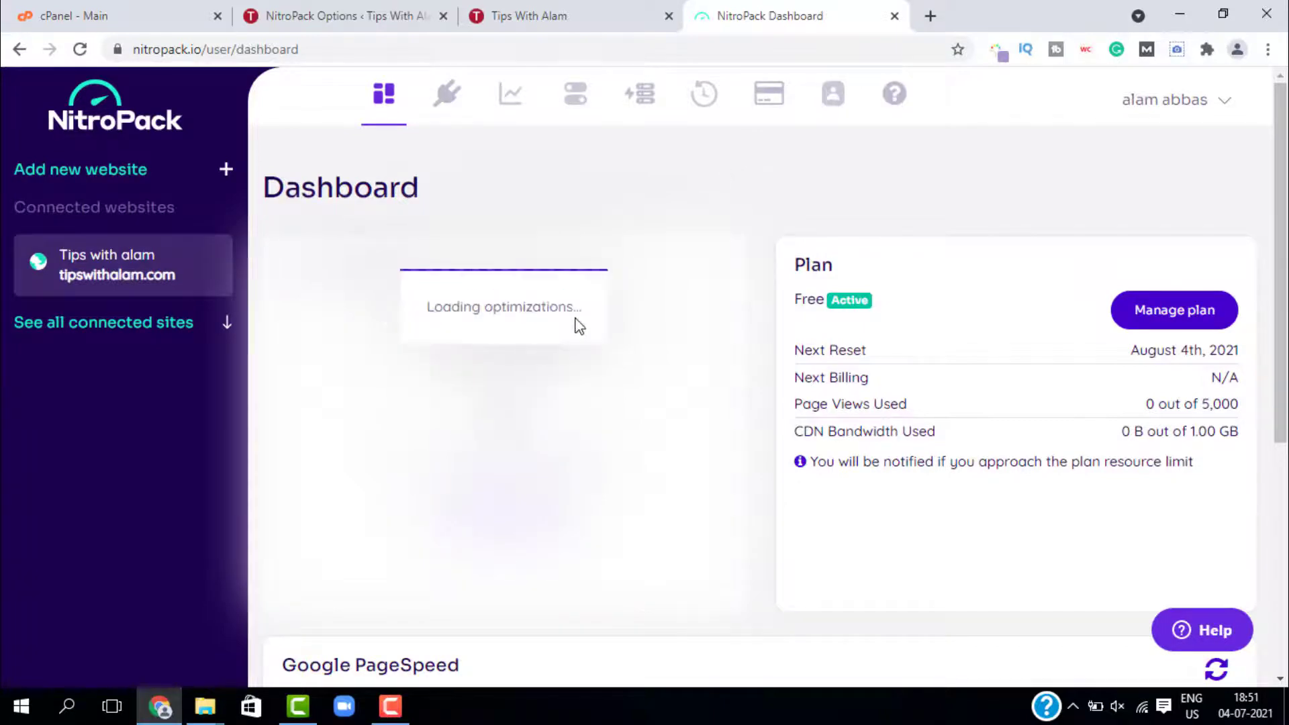
pyautogui.scroll(-5, 757, 403)
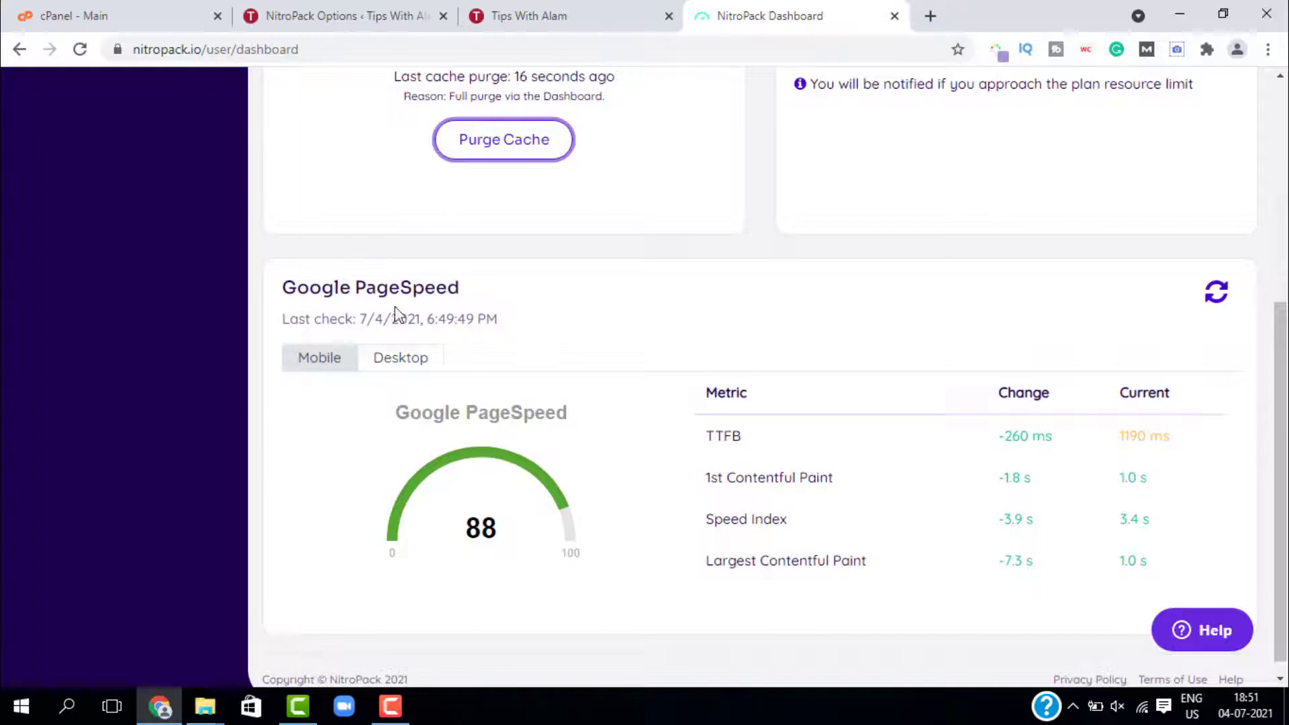
pyautogui.scroll(1, 610, 290)
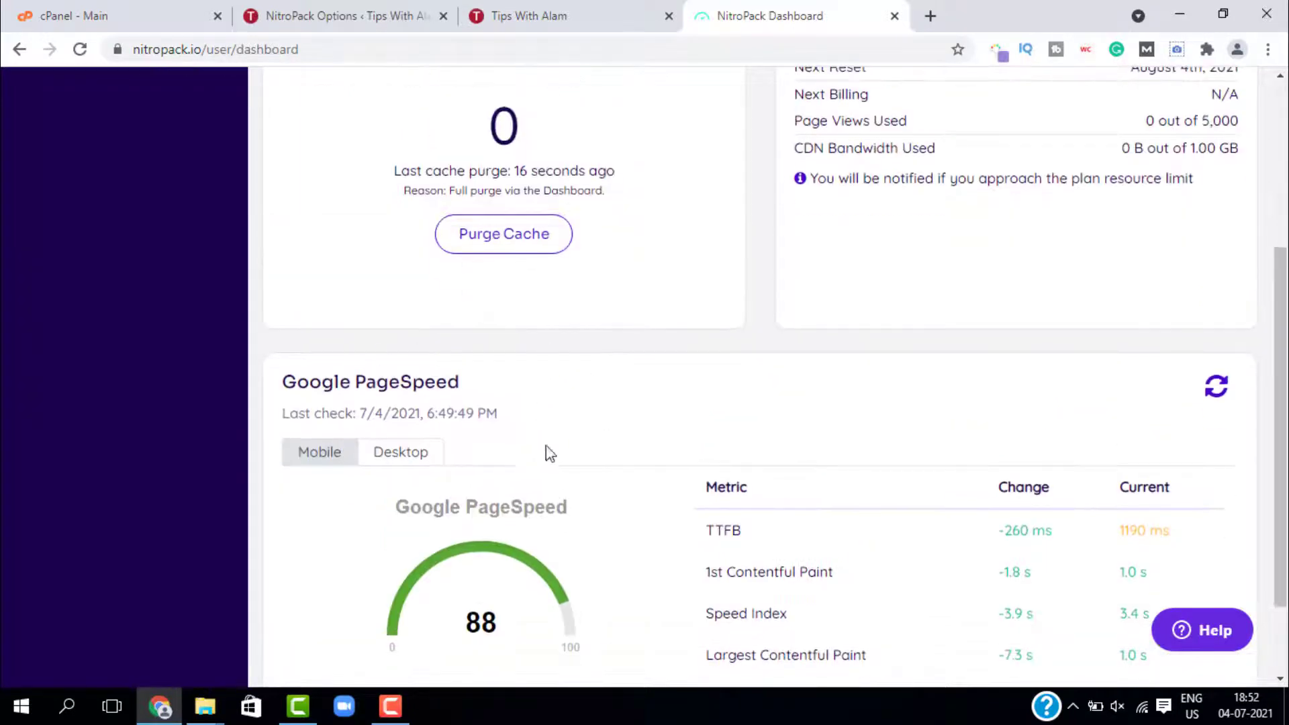
pyautogui.moveTo(293, 386); pyautogui.dragTo(477, 383)
pyautogui.click(719, 385)
pyautogui.scroll(3, 757, 265)
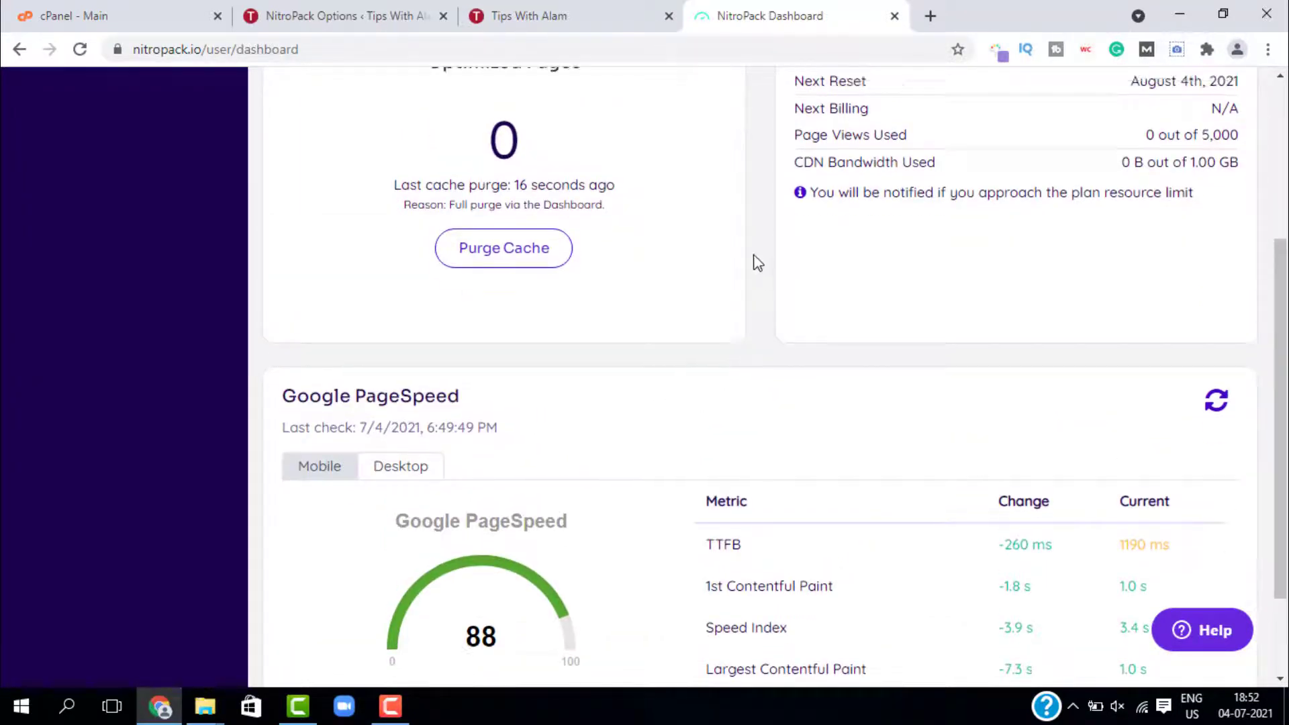
# - Search 'pagespeed insights' in a new tab and open the PageSpeed Insights site
pyautogui.click(931, 15)
pyautogui.write('pagespeed insights')
pyautogui.press('Return')
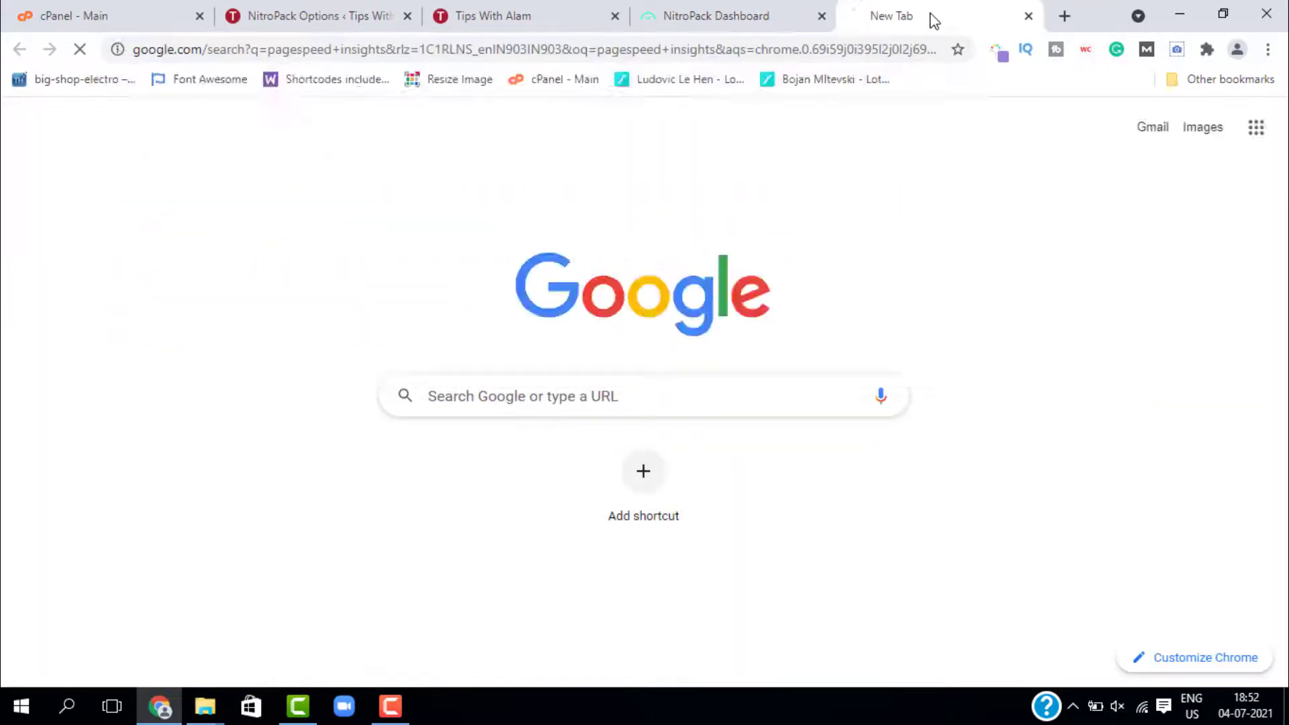
pyautogui.click(422, 274)
# - Analyze tipswithalam.com, reviewing its 88 mobile and 98 desktop scores
pyautogui.click(616, 250)
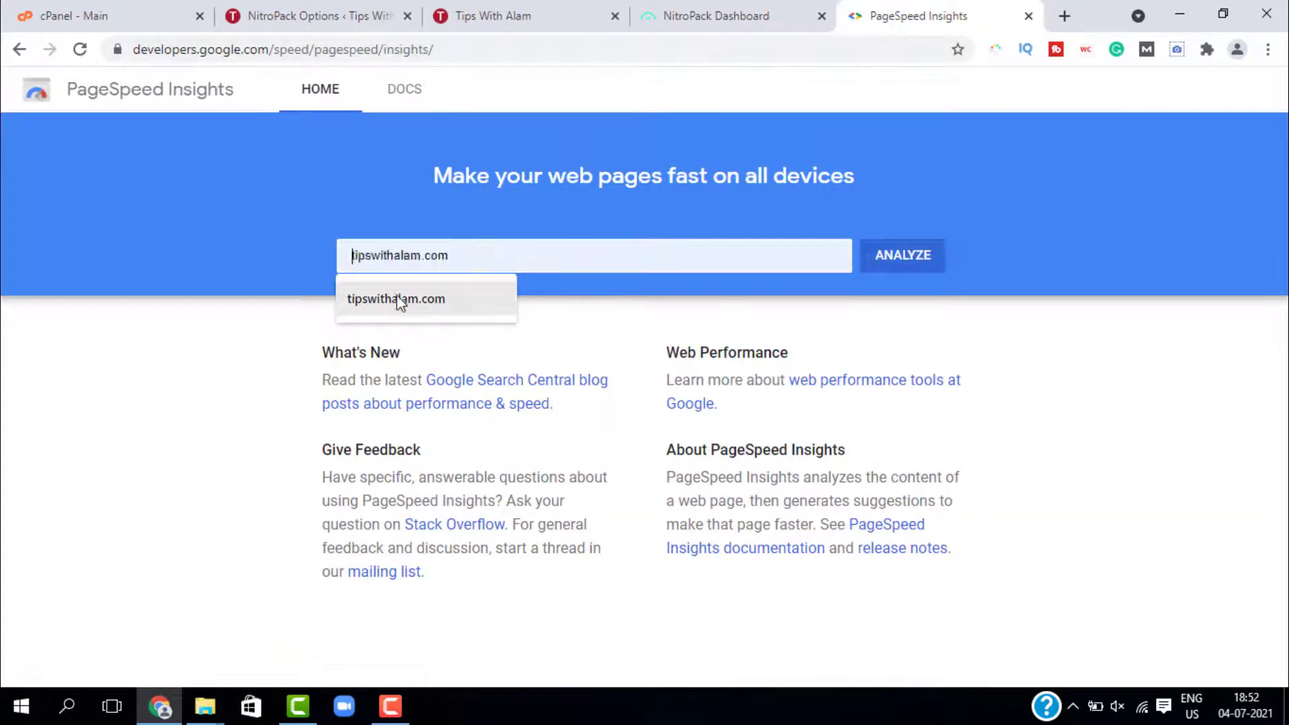
pyautogui.click(403, 296)
pyautogui.click(883, 261)
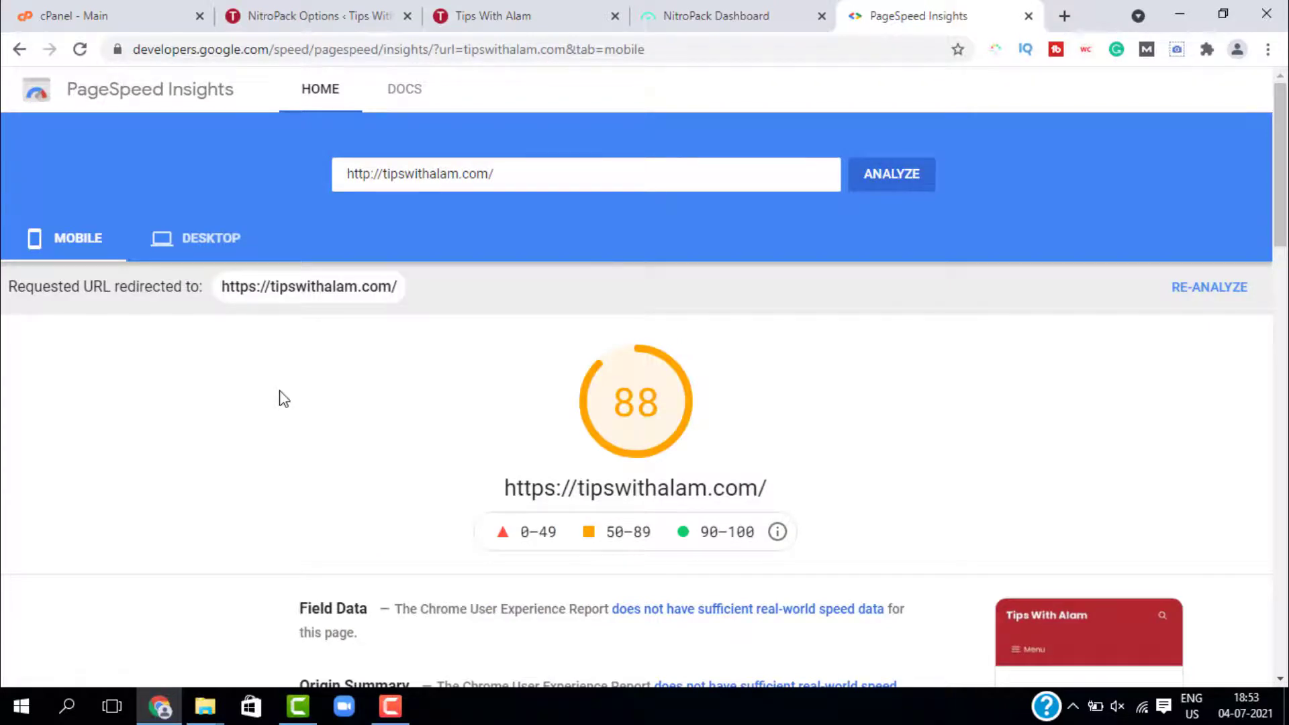
pyautogui.click(205, 257)
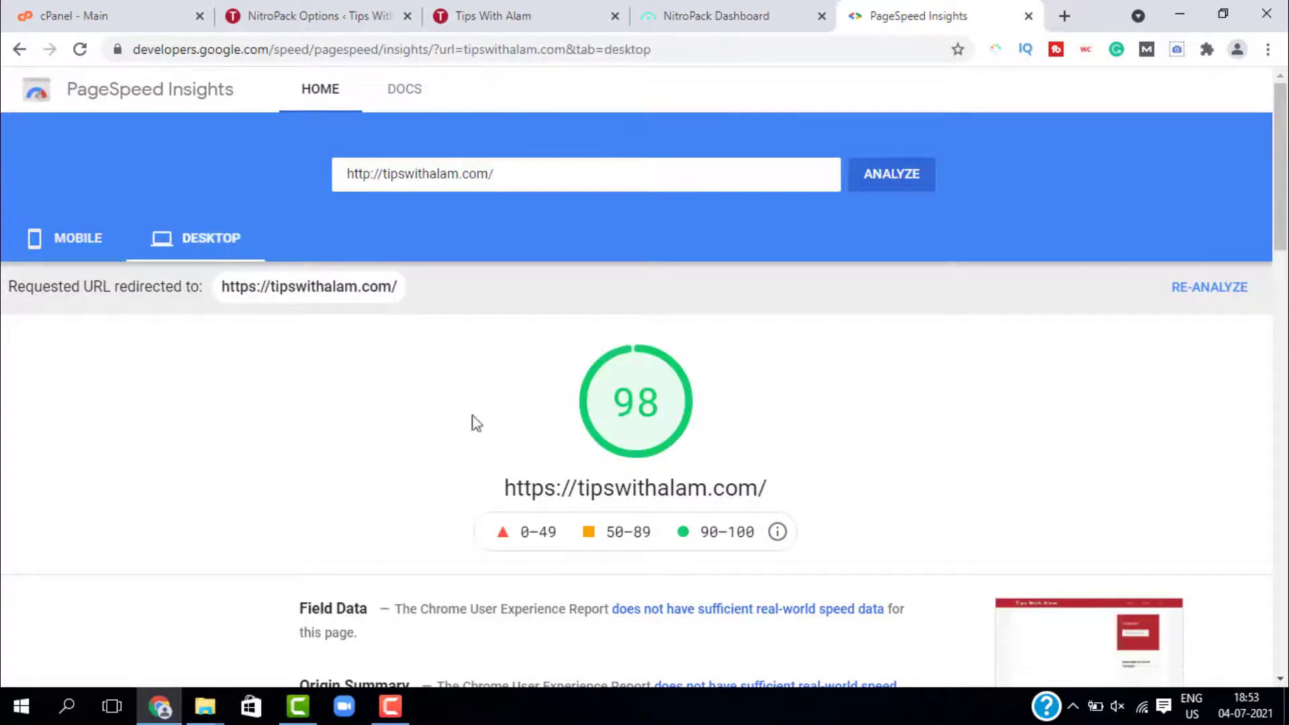
pyautogui.click(760, 15)
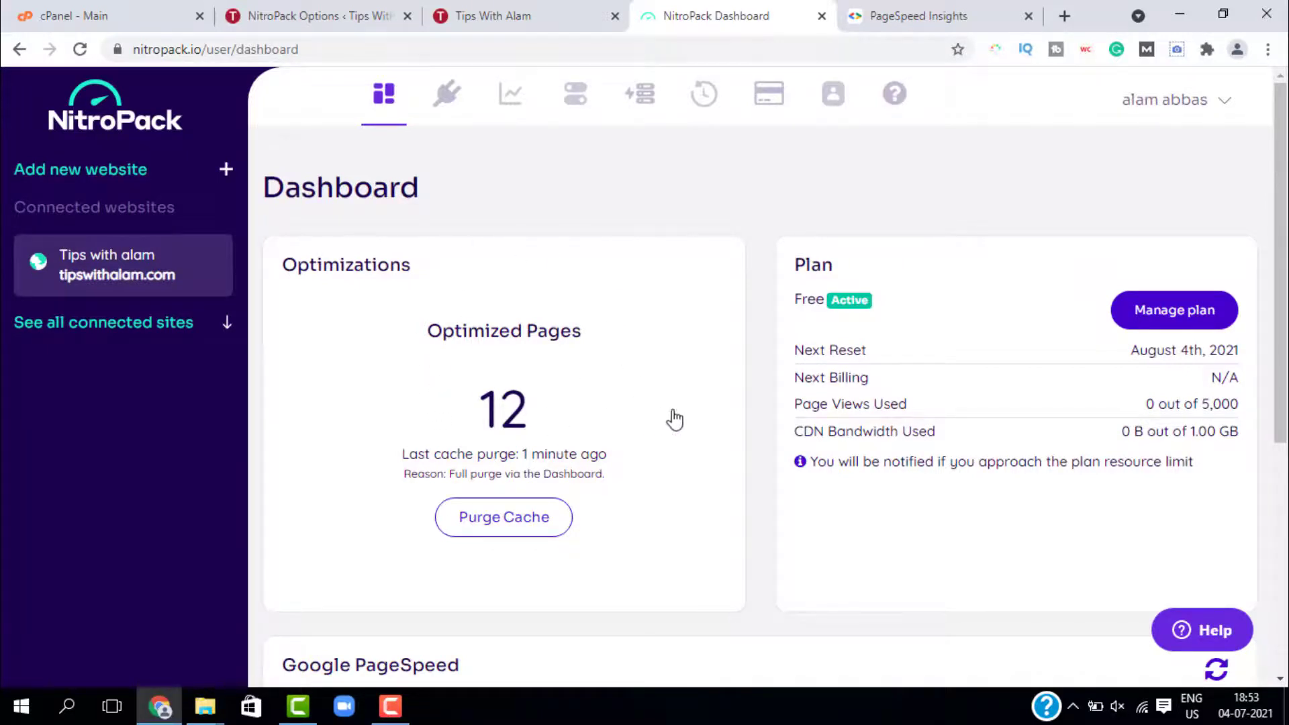
pyautogui.scroll(-1, 797, 447)
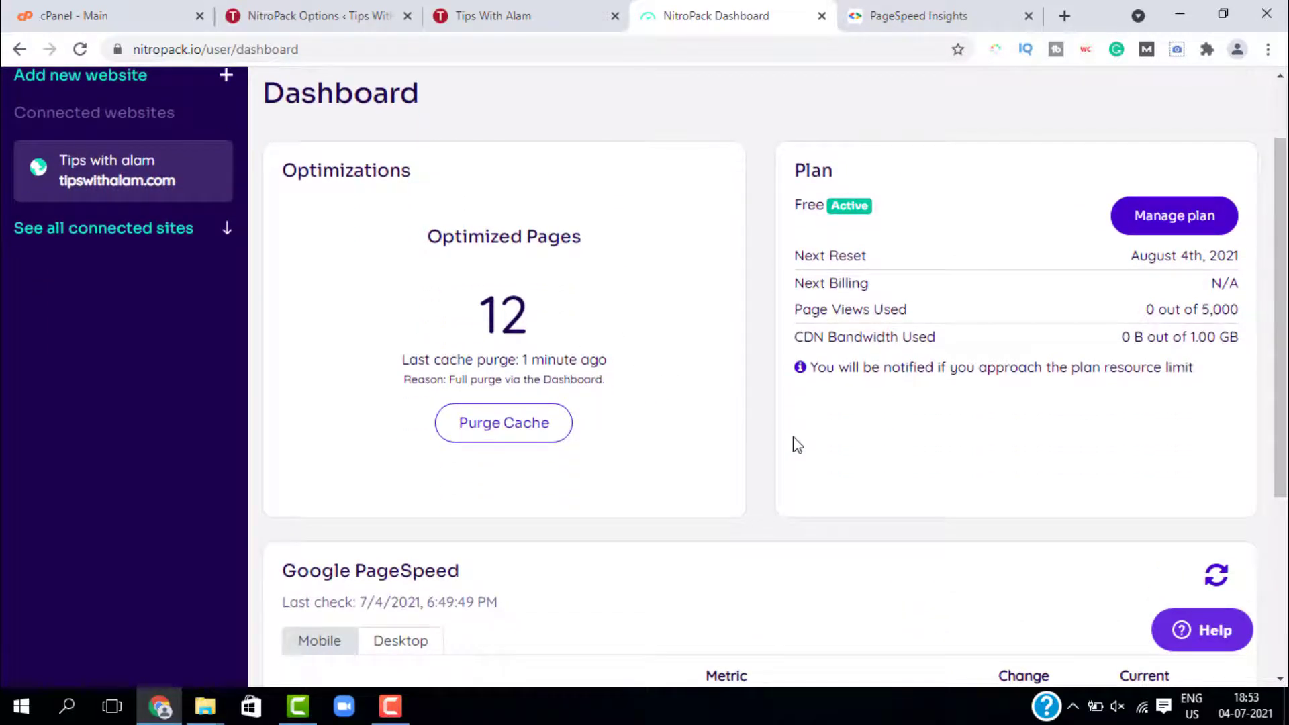
pyautogui.scroll(-1, 900, 389)
pyautogui.scroll(3, 903, 388)
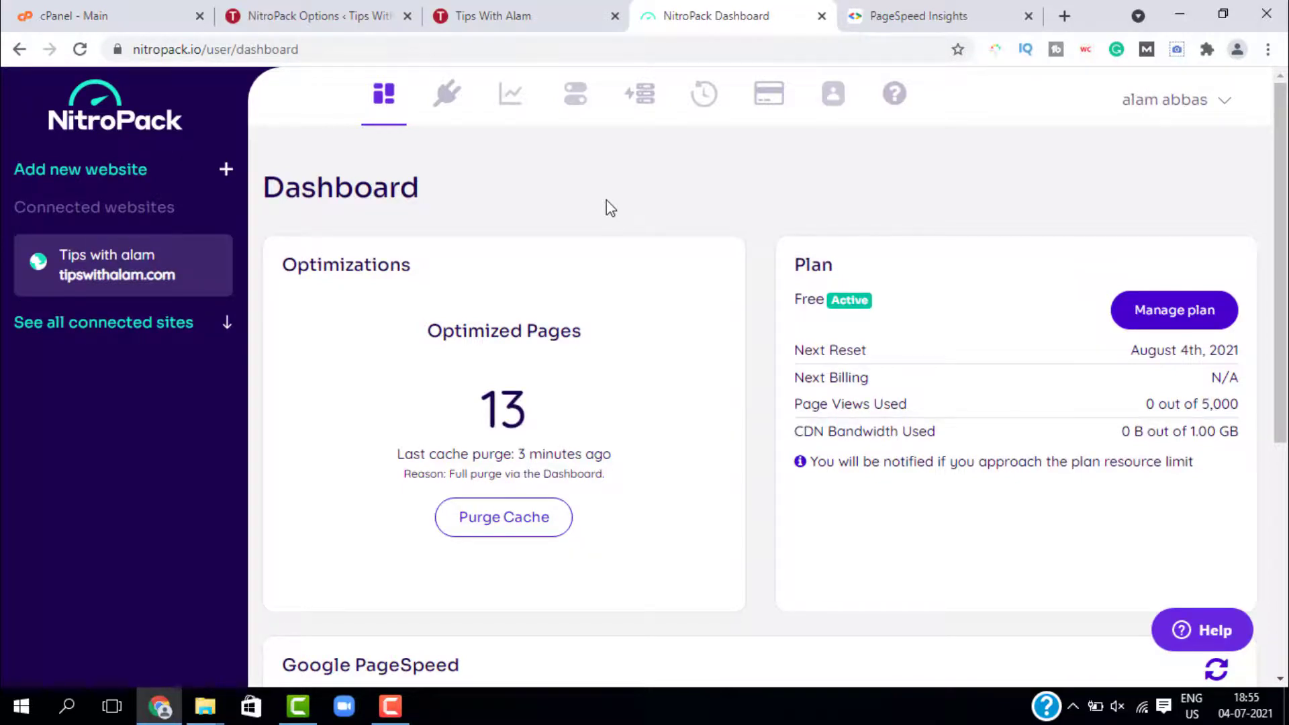
pyautogui.hotkey('ctrl', 'Tab')
# - Load tipswithalam.com in incognito and scroll down to the NitroPack footer badge and back
pyautogui.click(685, 8)
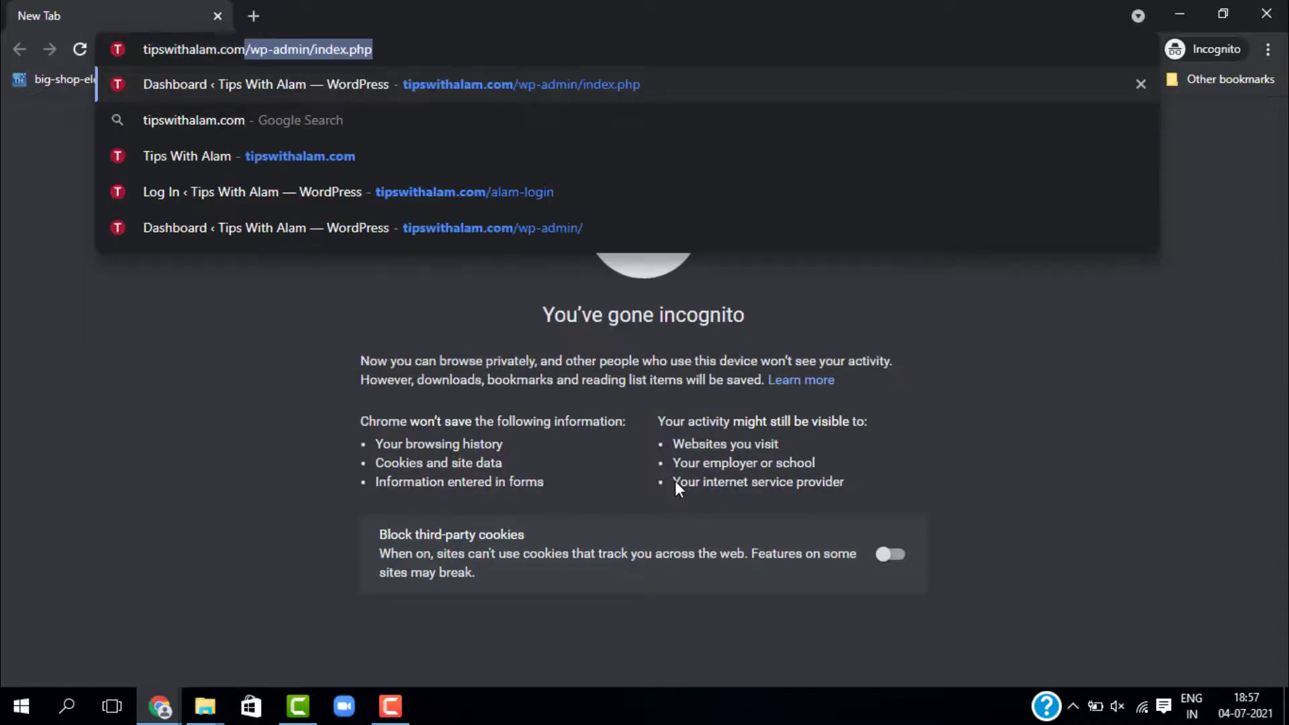
pyautogui.press('BackSpace')
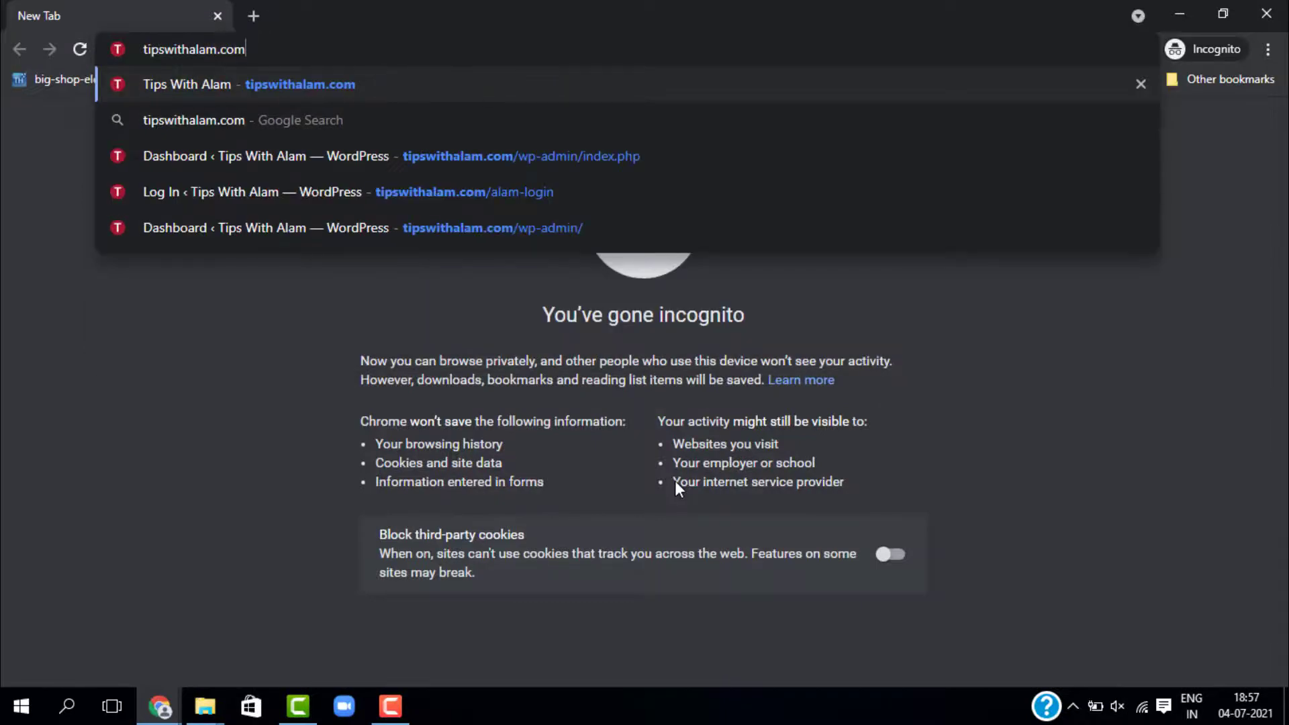
pyautogui.press('Return')
pyautogui.scroll(-10, 517, 225)
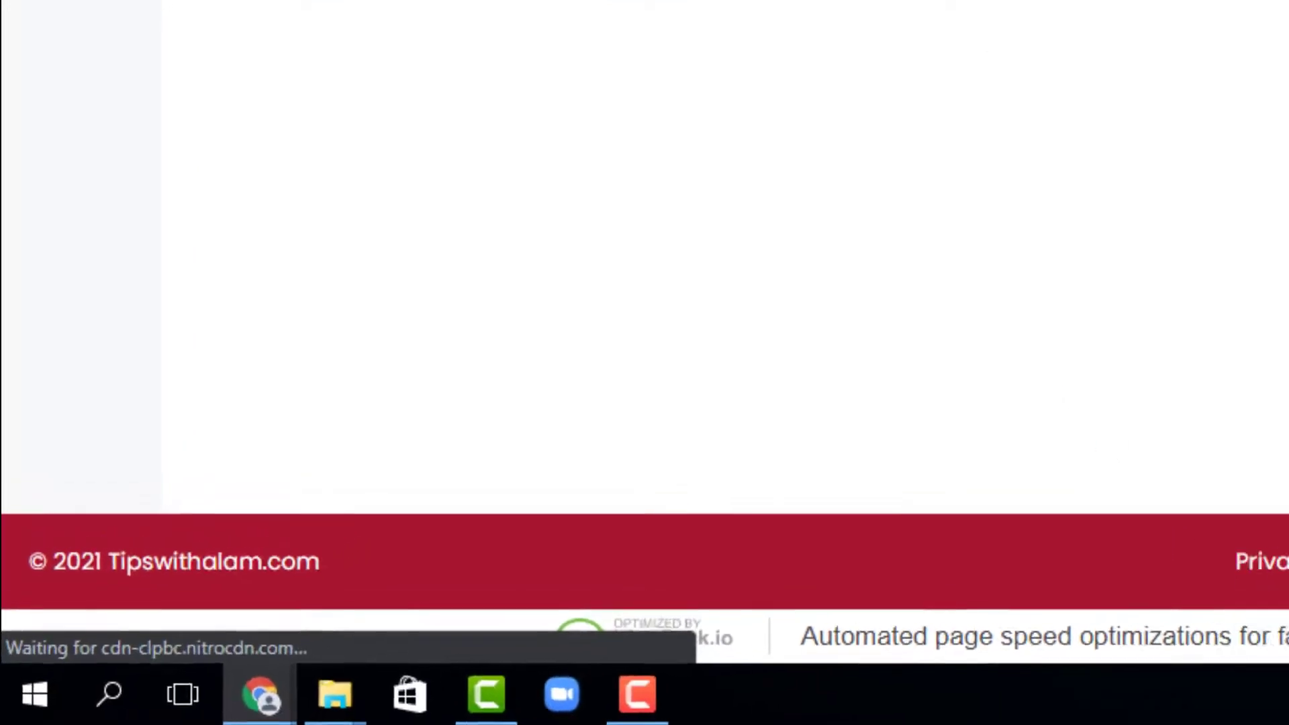
pyautogui.scroll(10, 585, 281)
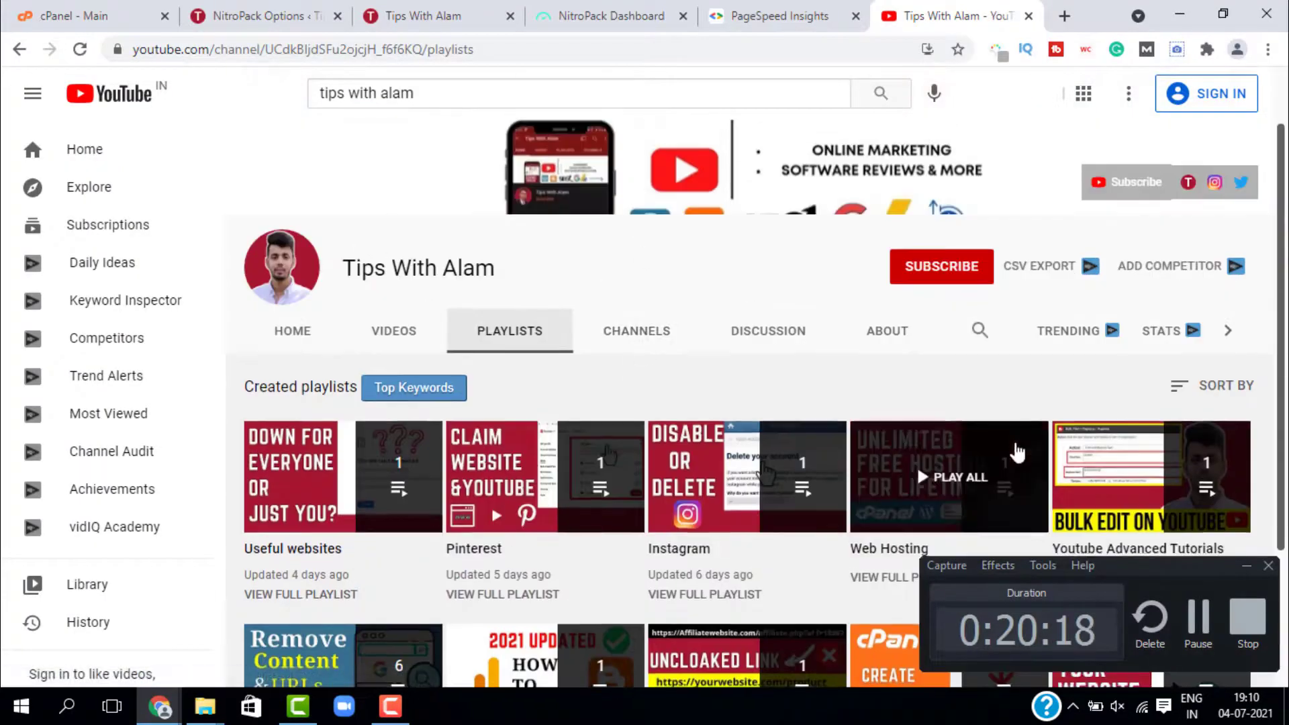
pyautogui.scroll(4, 718, 343)
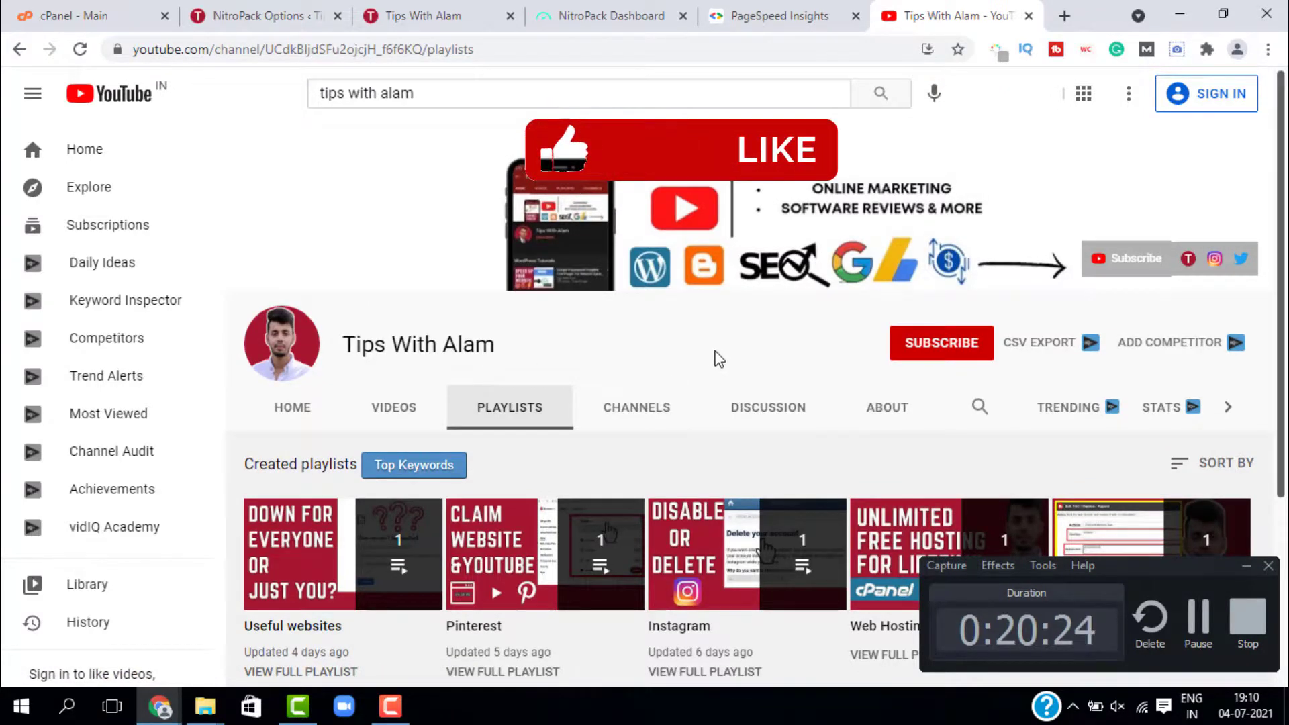
pyautogui.scroll(-3, 715, 357)
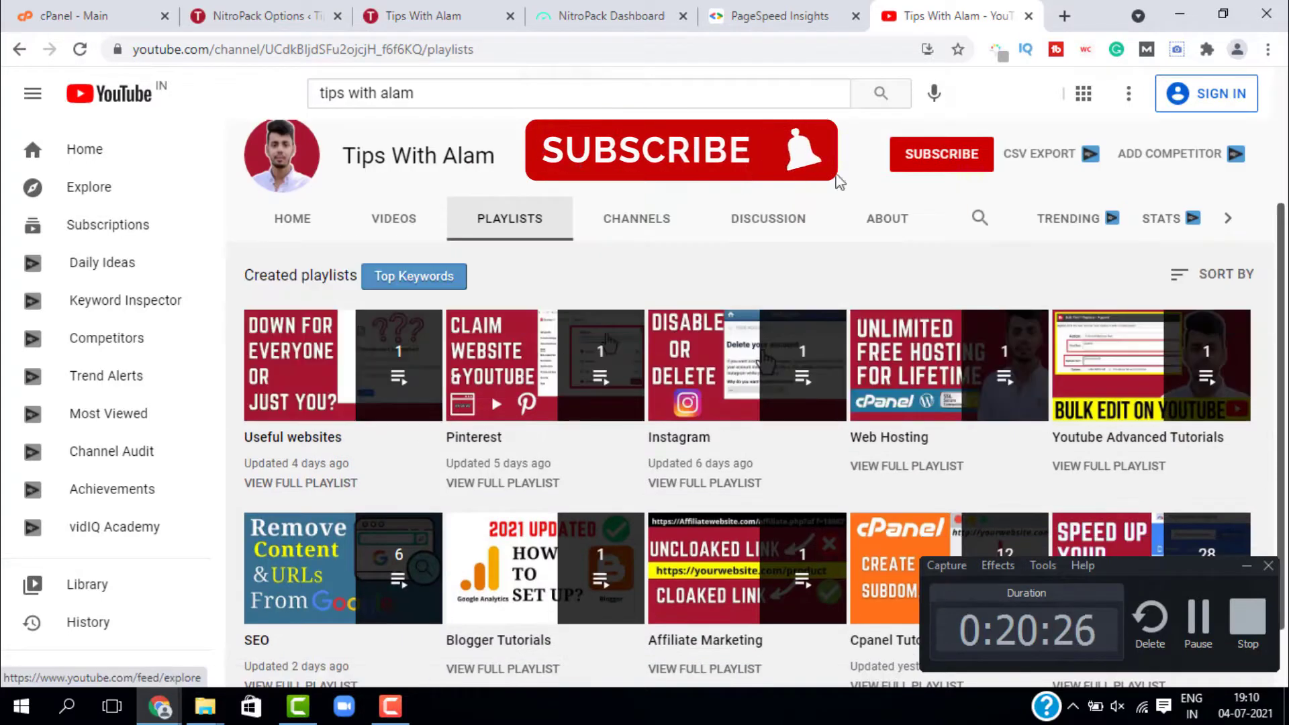
pyautogui.scroll(-1, 409, 288)
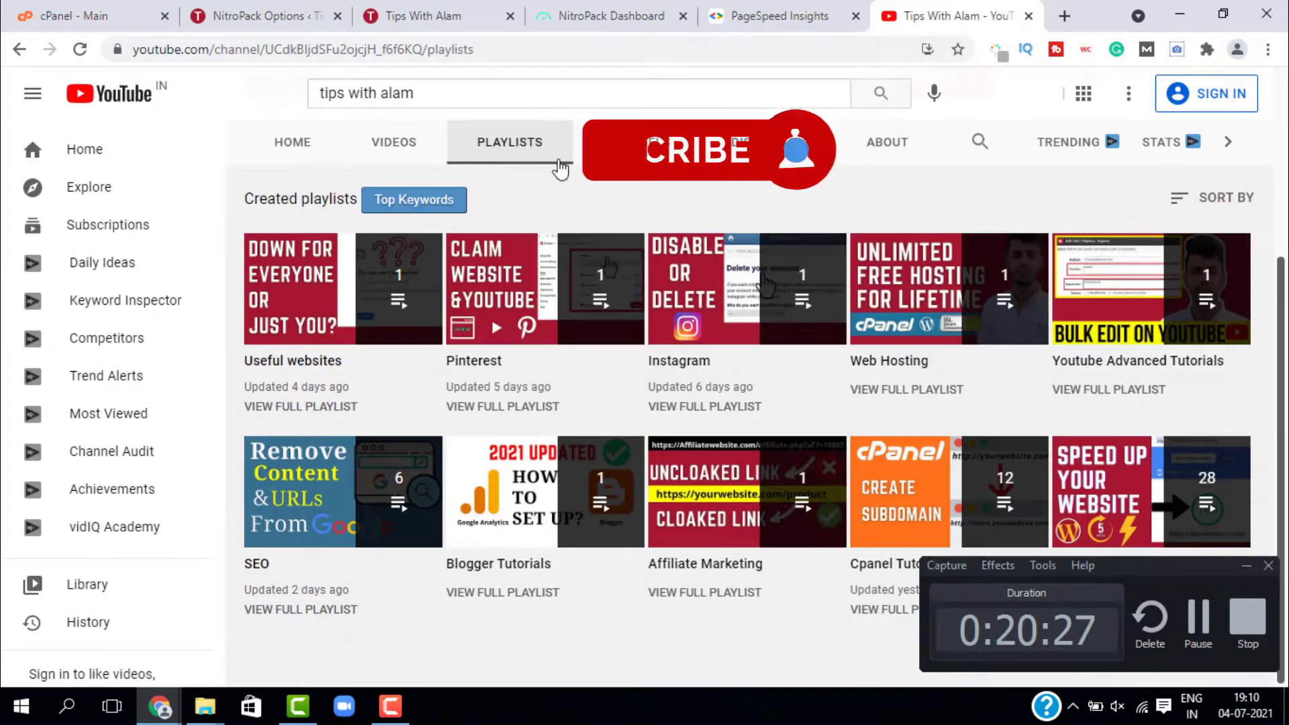